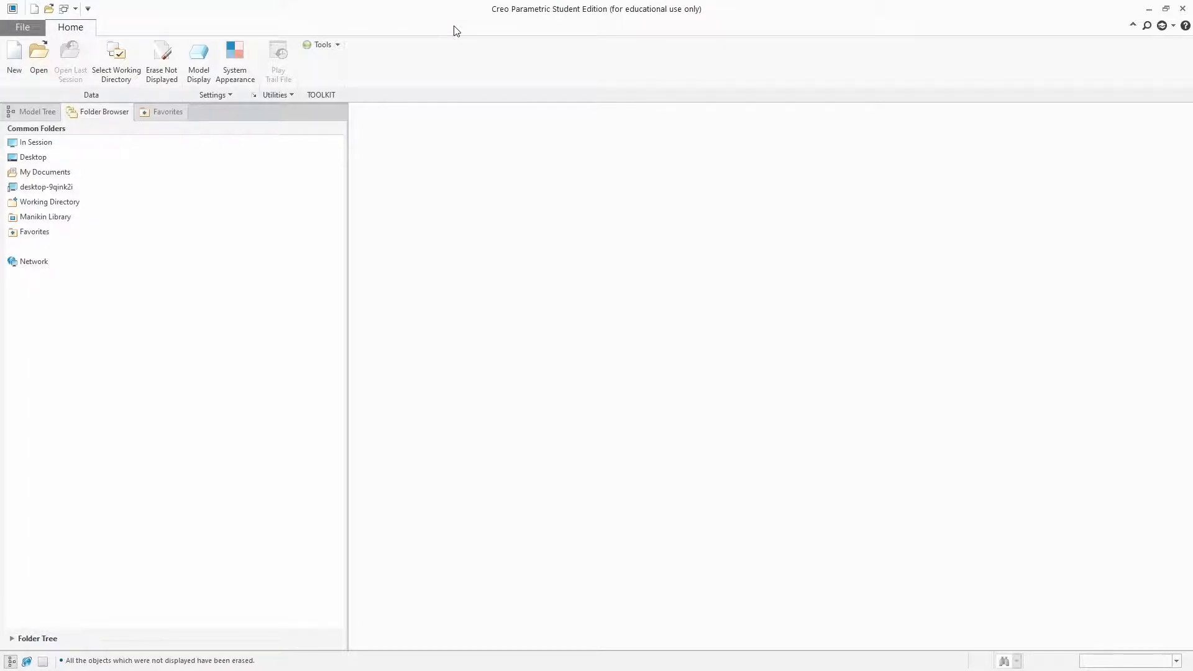
Create a new solid part with the default name and default template.
click(14, 62)
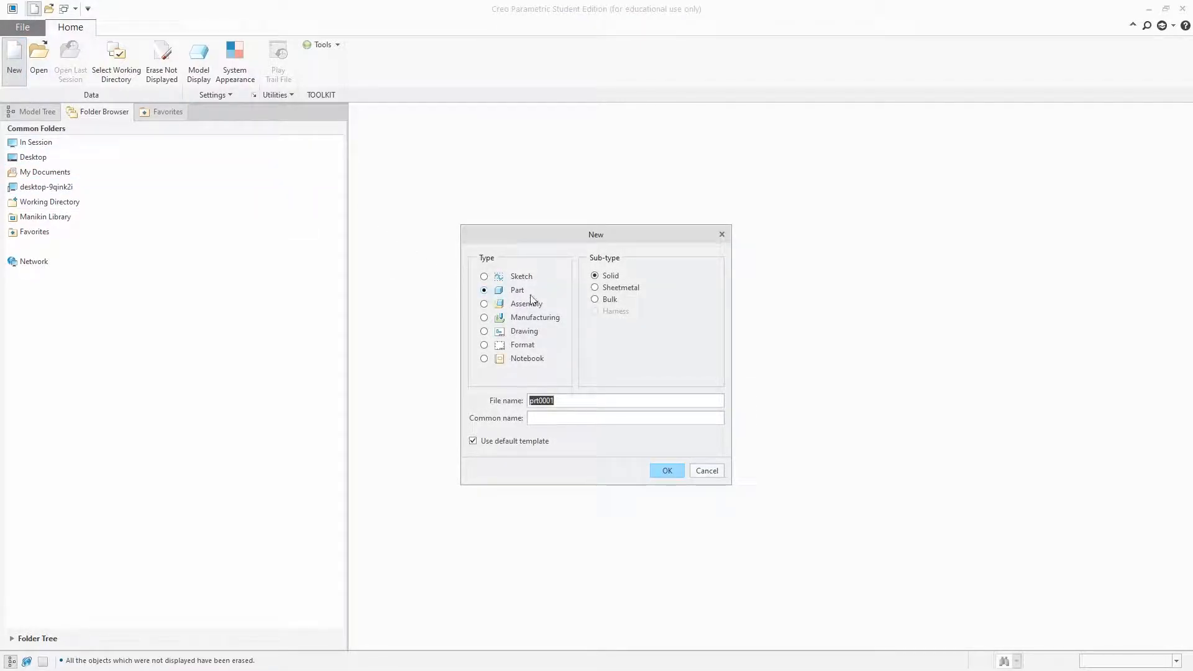
click(666, 470)
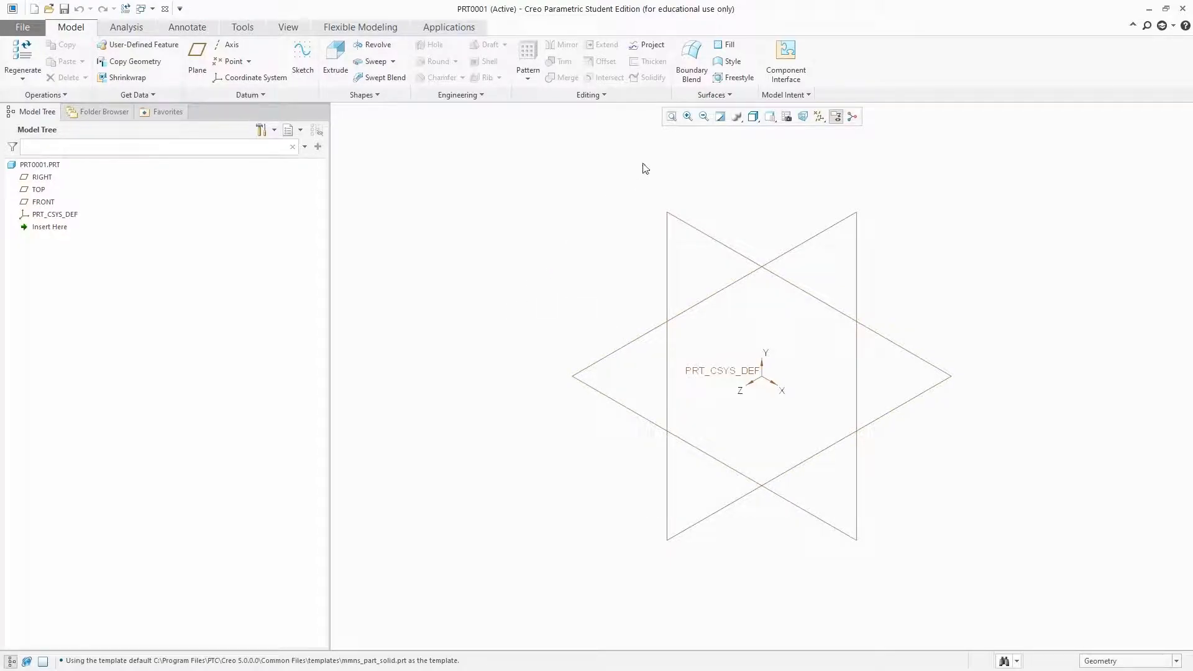
Turn all datum display filters off and back on.
click(819, 117)
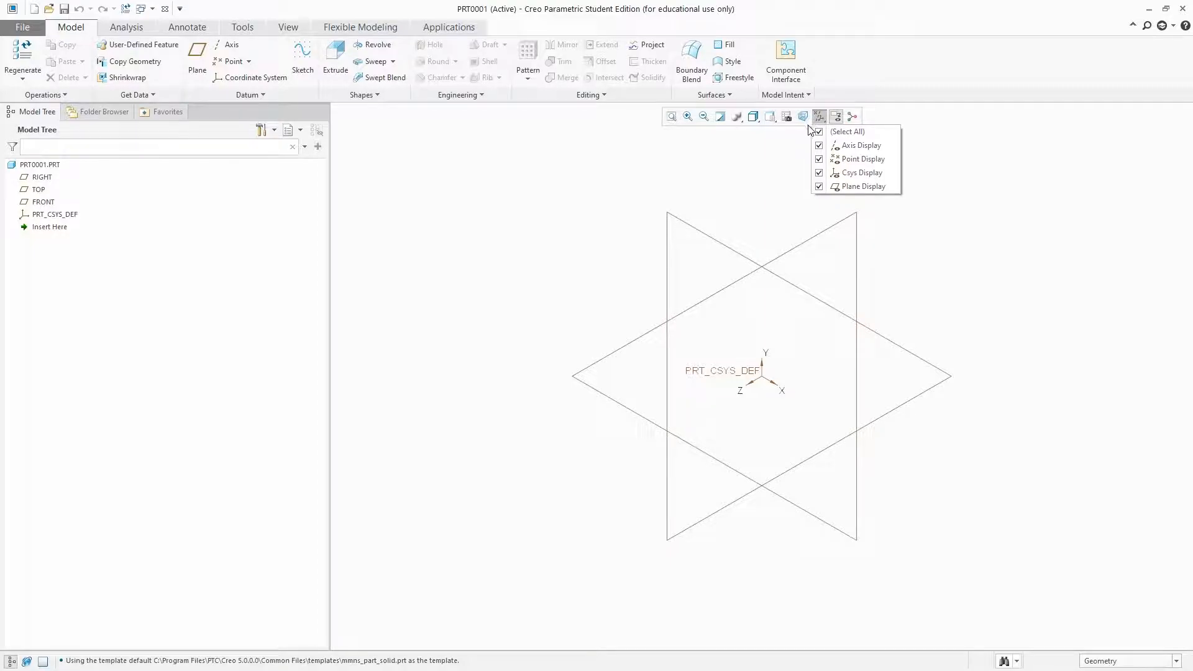
click(819, 132)
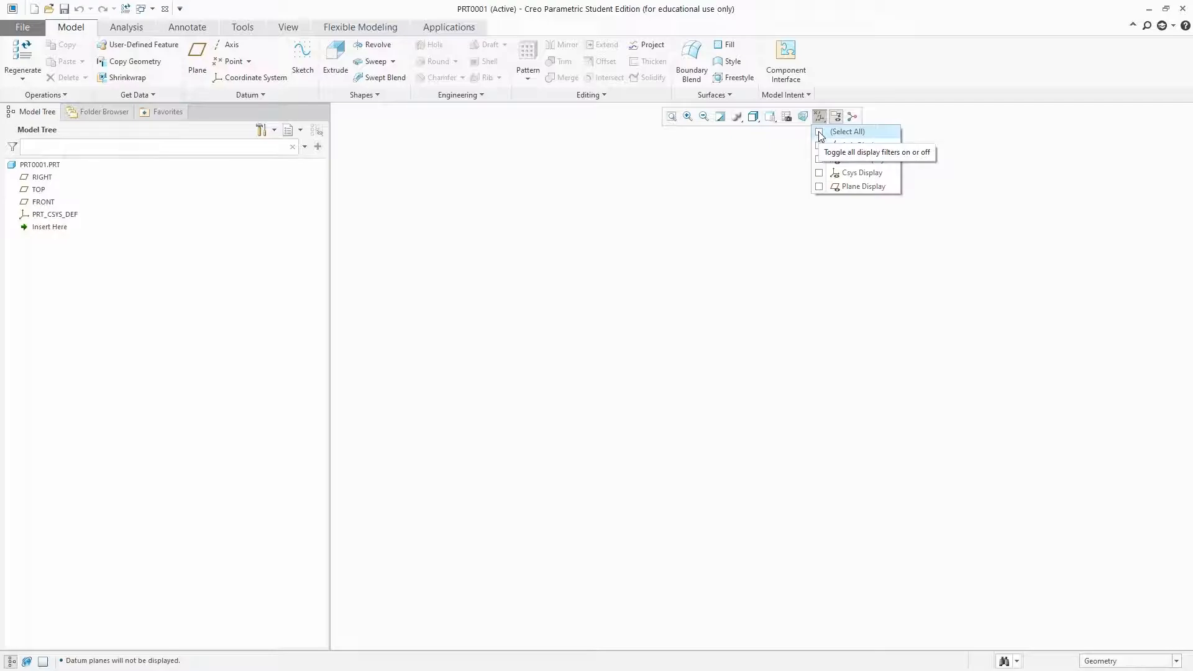
click(818, 132)
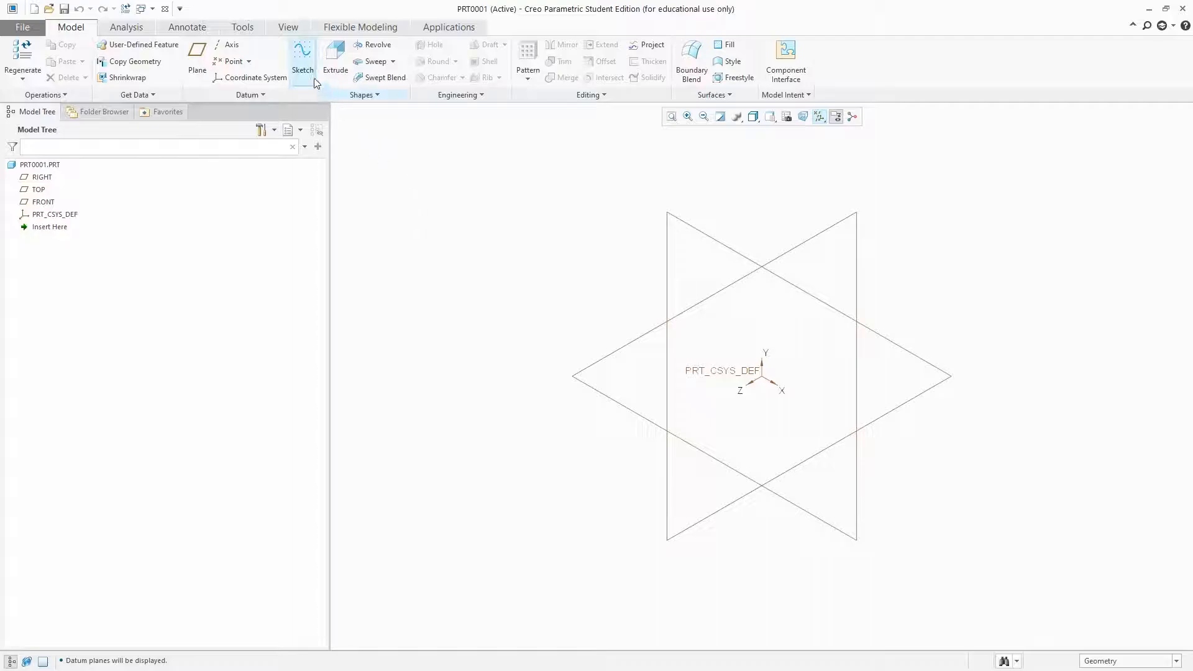
Start a sketch on the FRONT plane with the RIGHT plane as the right-facing orientation reference.
click(302, 62)
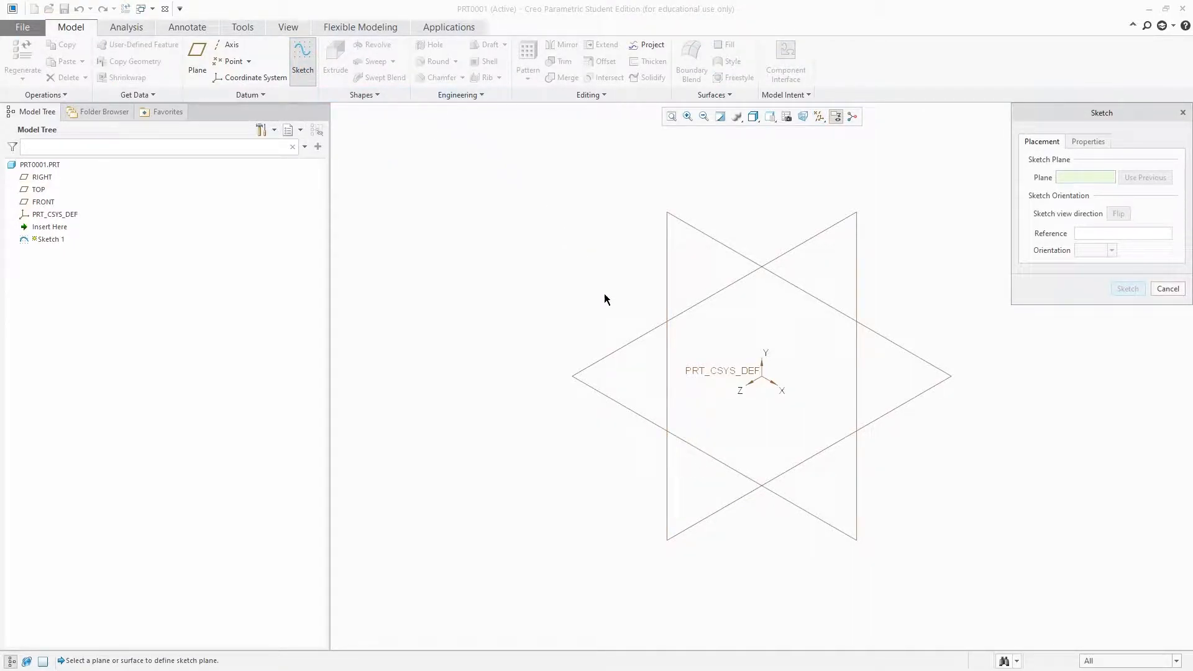
click(668, 274)
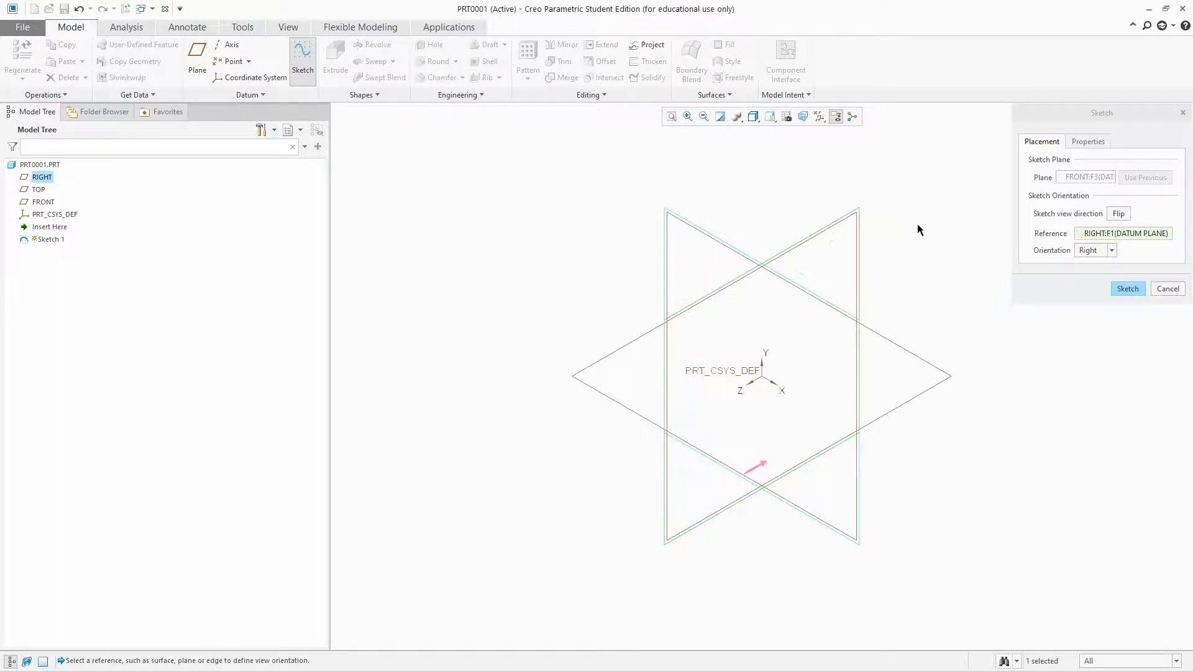
click(1126, 288)
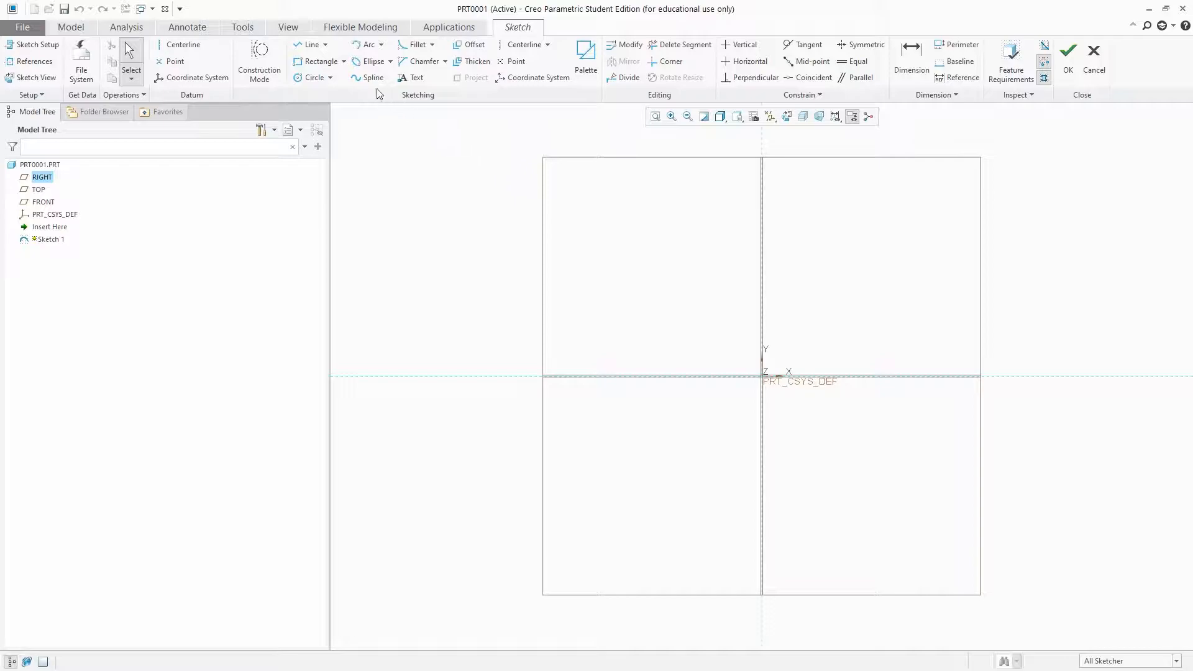
Sketch a closed irregular four-sided outline around the origin with a horizontal bottom edge about 227 mm long, and finish the sketch.
click(319, 49)
click(666, 274)
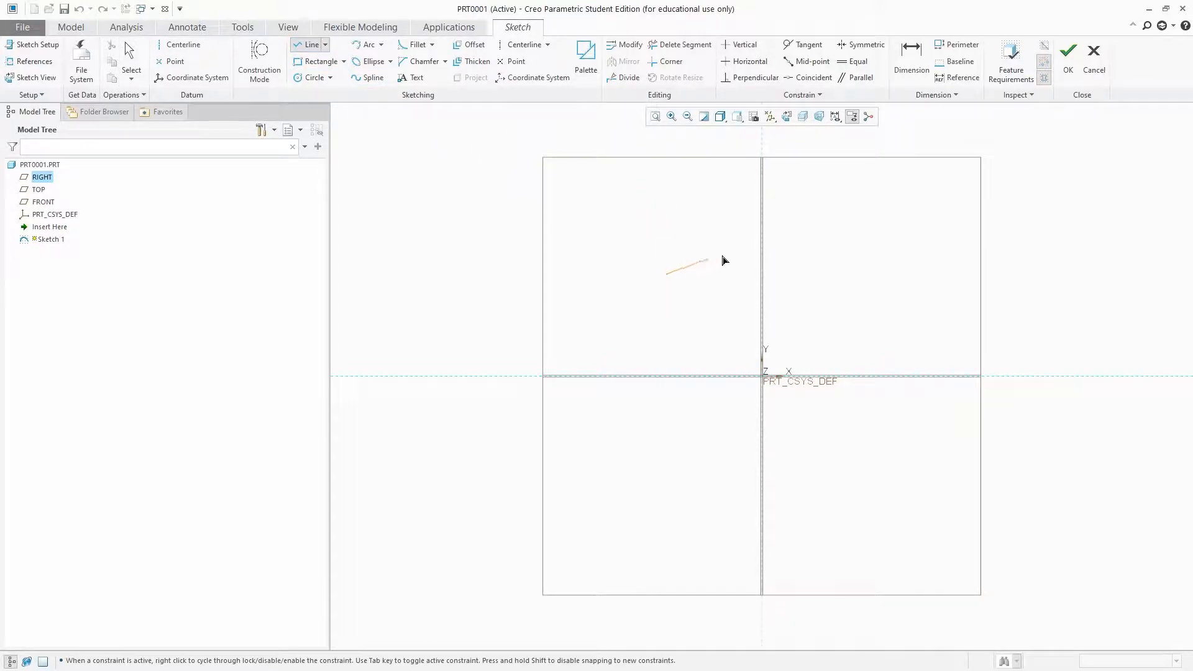
click(884, 241)
click(855, 455)
click(659, 455)
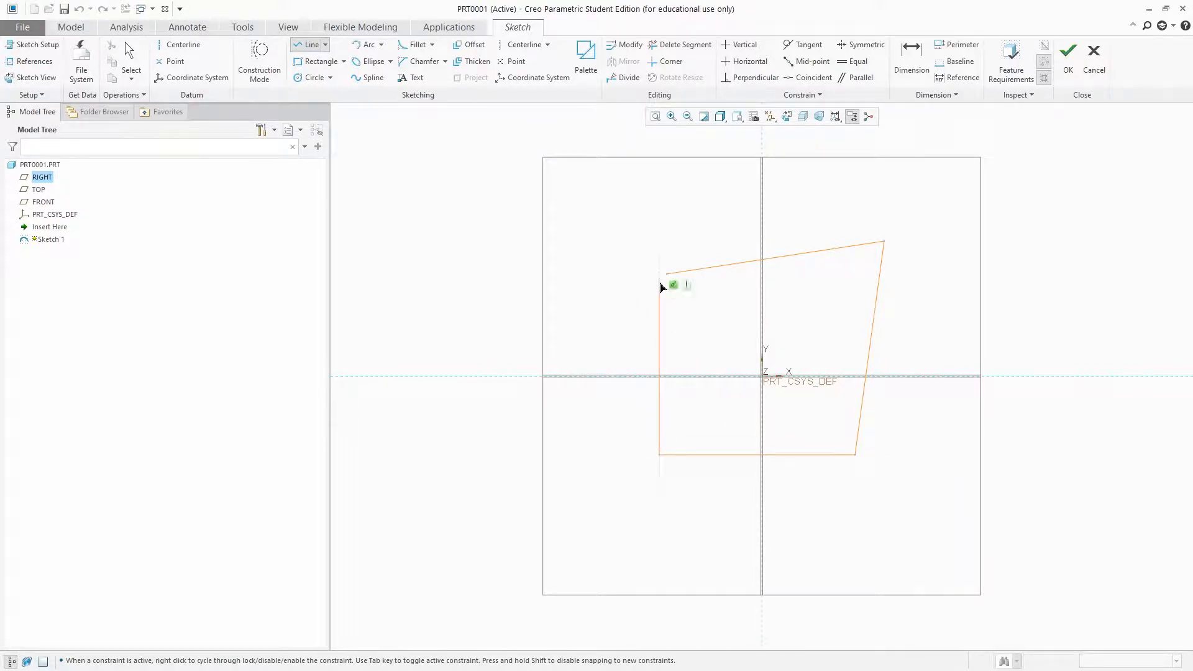
click(665, 276)
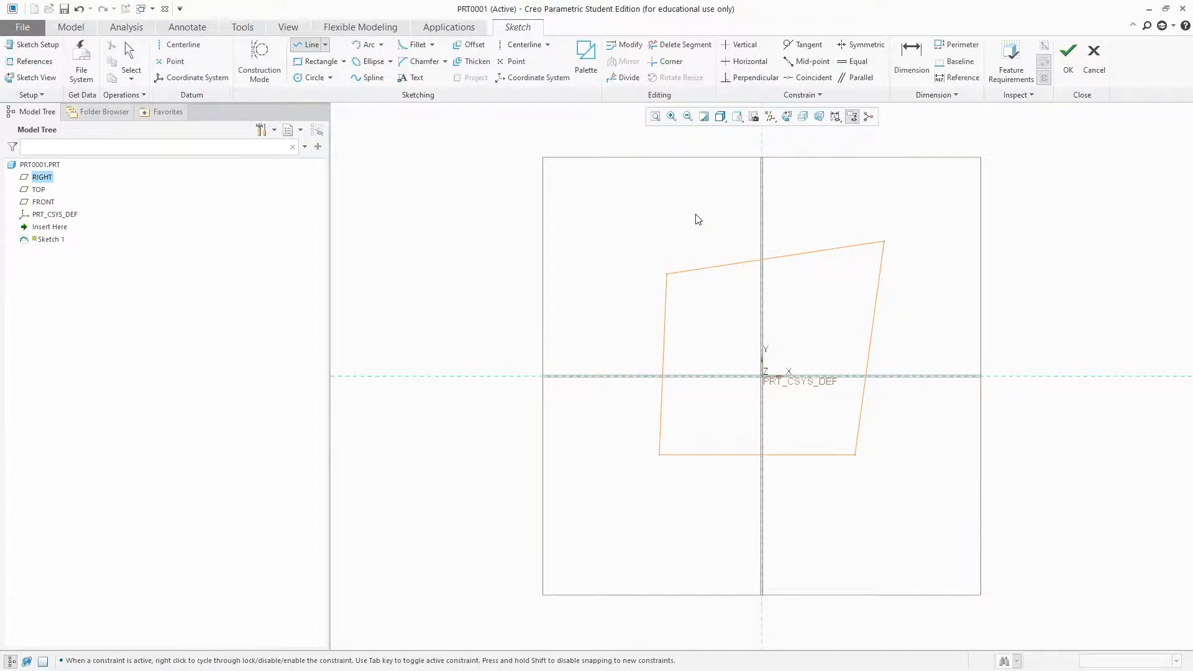
middle_click(698, 220)
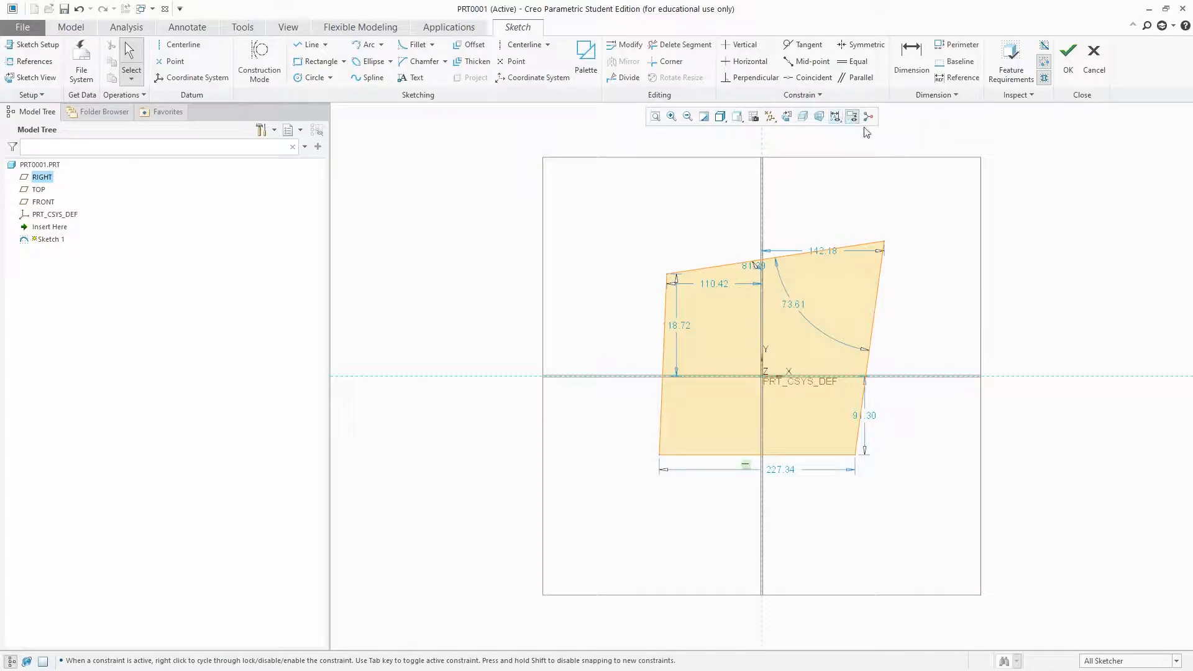
click(1068, 66)
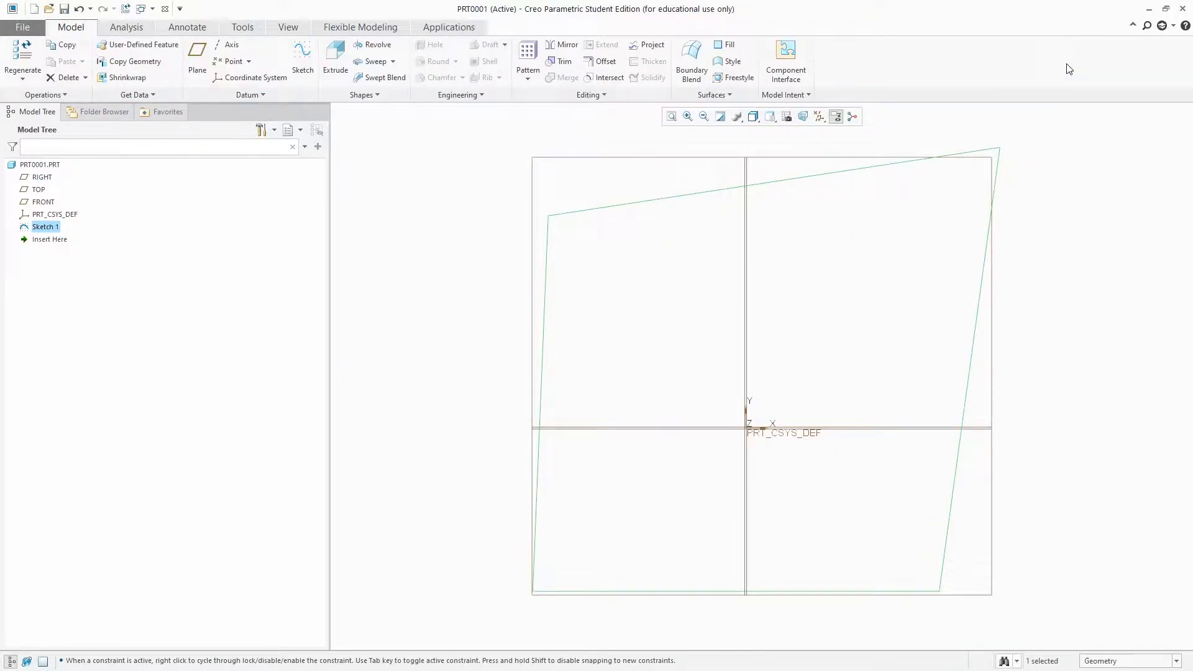
Extrude the four-sided sketch to a depth of 25 mm as a solid.
scroll(682, 370, up, 5)
middle_drag(676, 370, 675, 315)
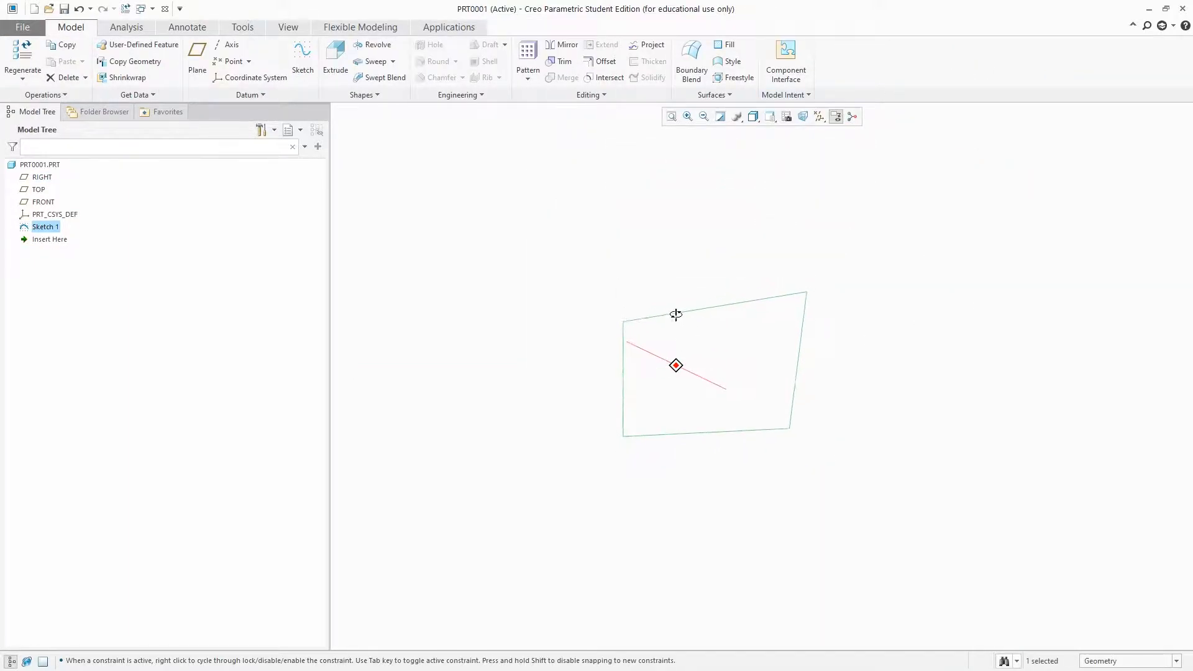
click(831, 234)
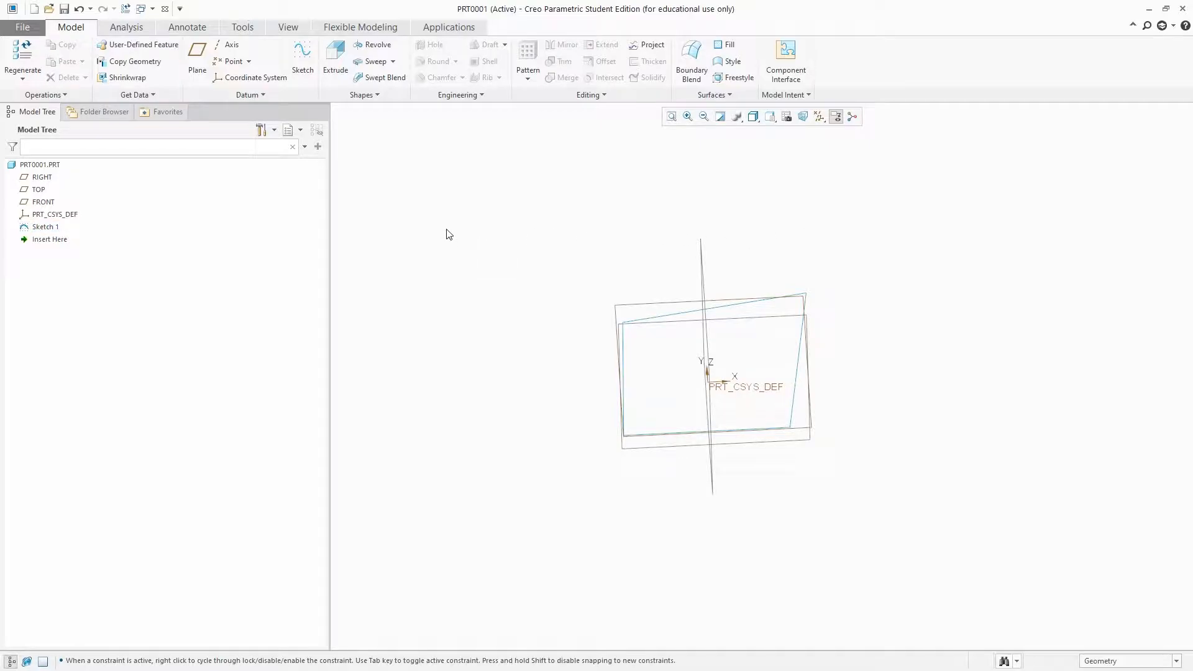
click(336, 59)
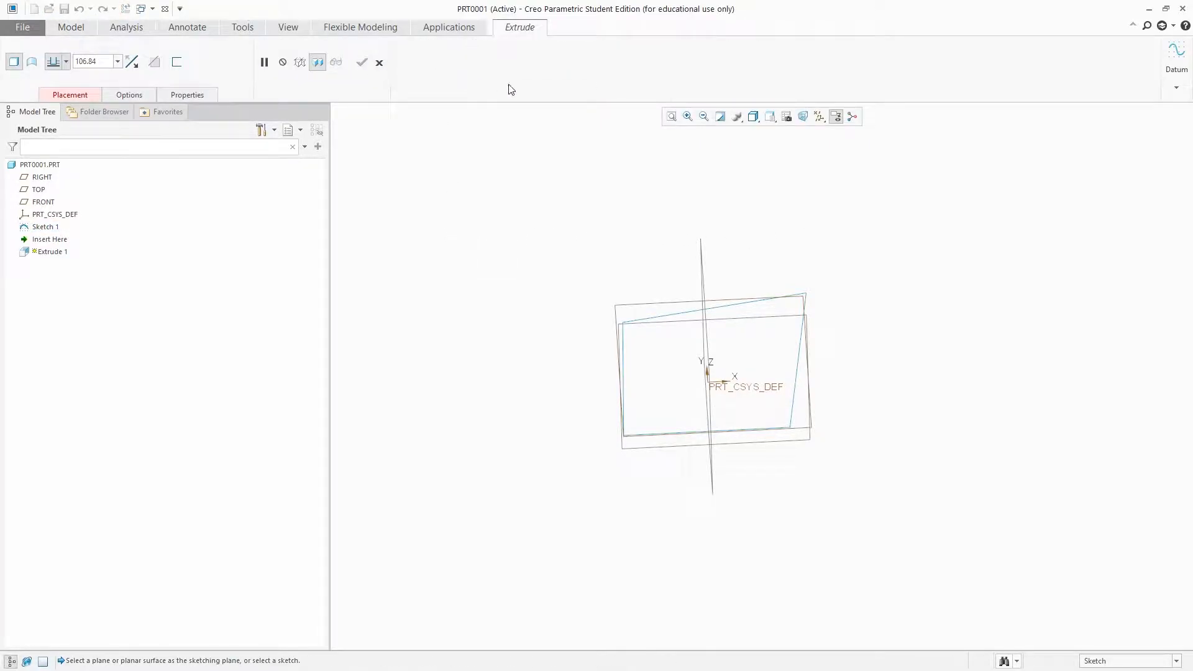
click(737, 302)
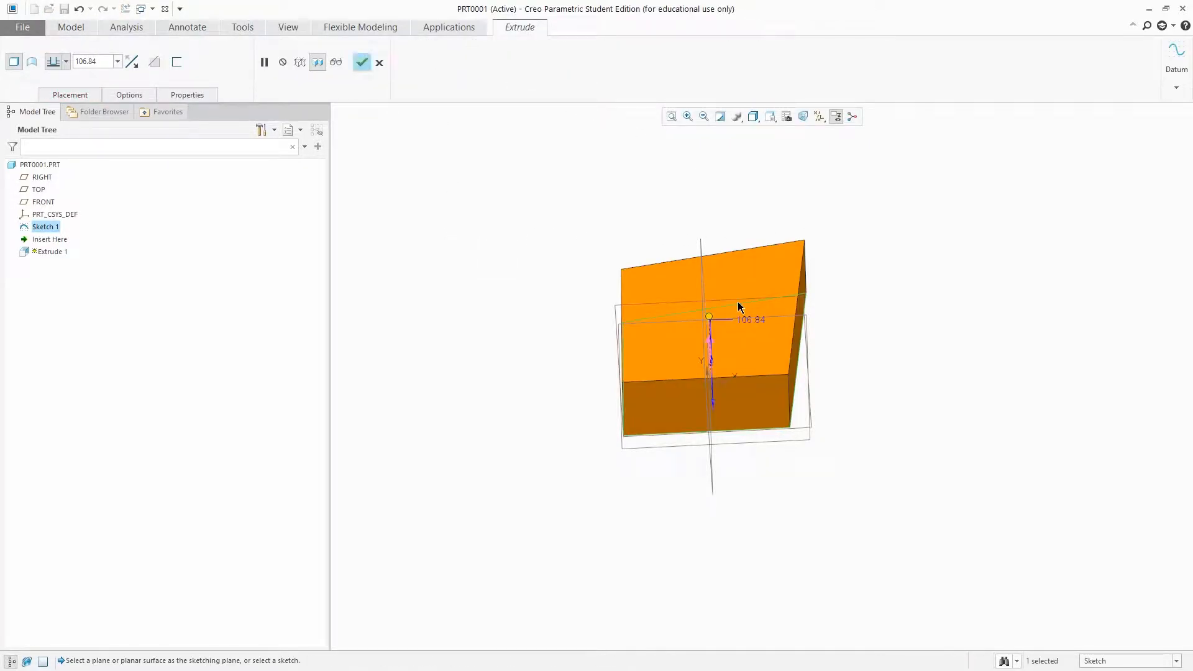
middle_drag(487, 266, 631, 236)
double_click(773, 285)
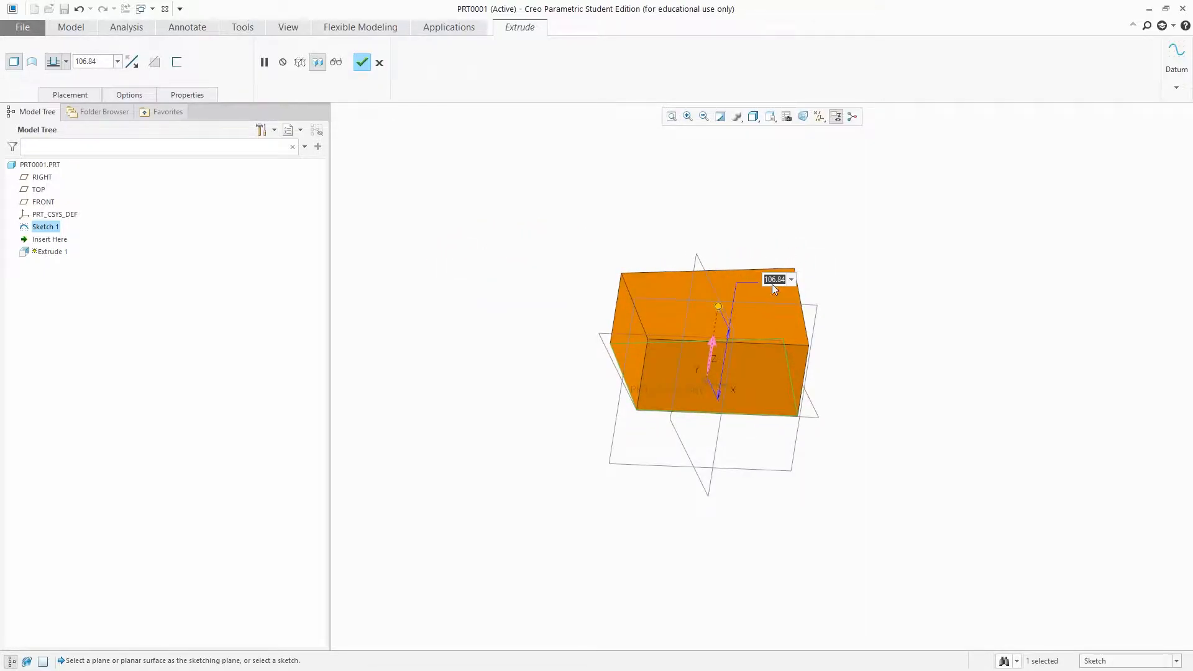
text(25)
key(Return)
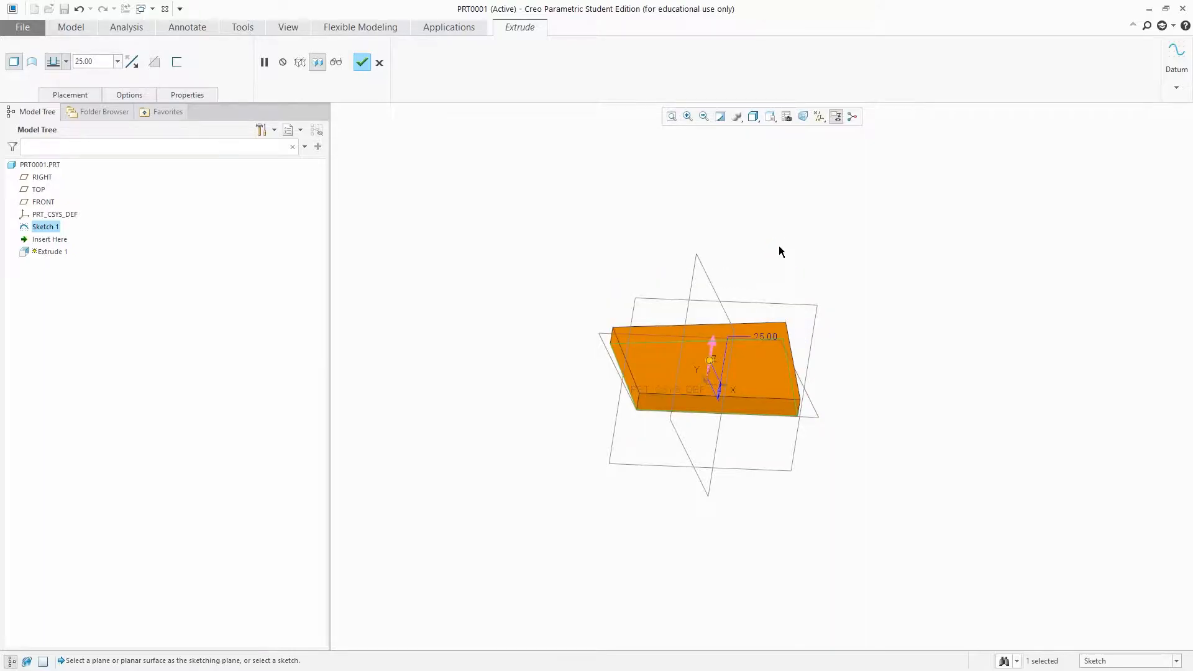
click(362, 61)
click(600, 283)
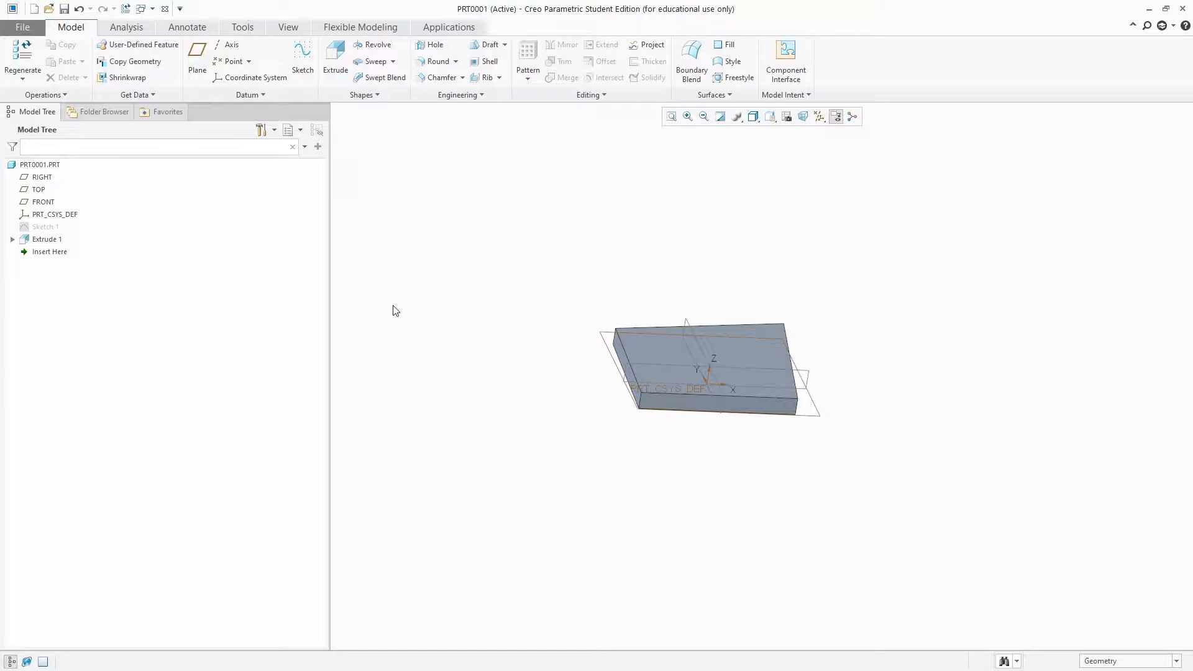
Edit the dimensions of Sketch 1, set the bottom edge length to 200 mm, and regenerate the part.
click(49, 228)
click(57, 152)
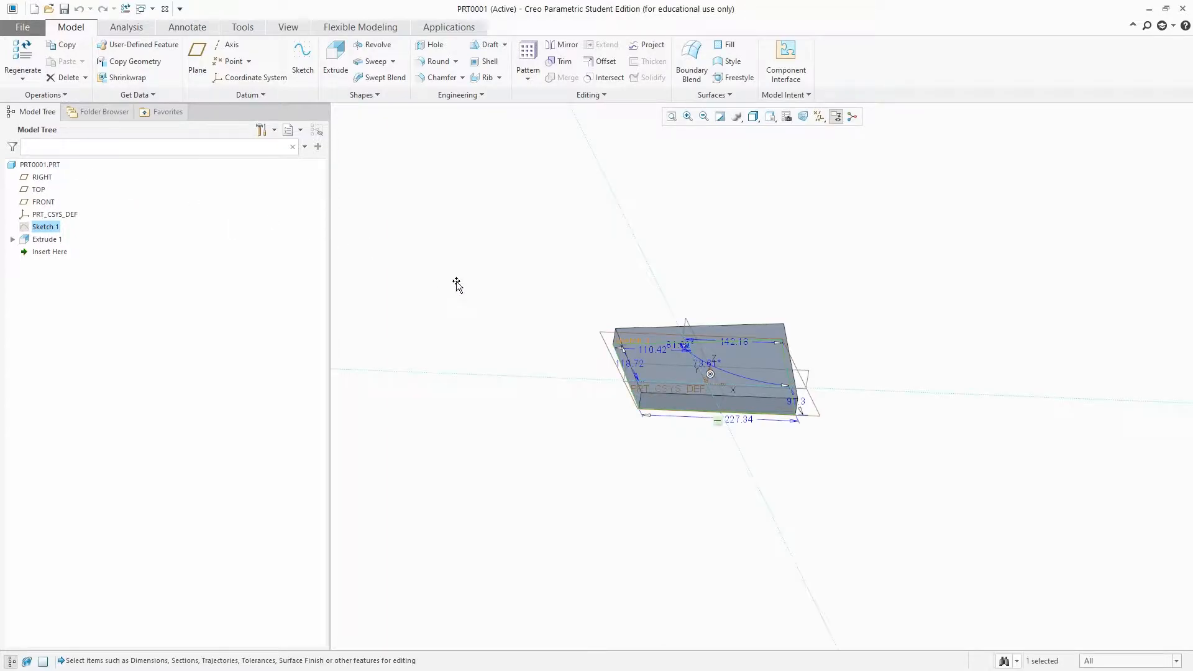
double_click(747, 421)
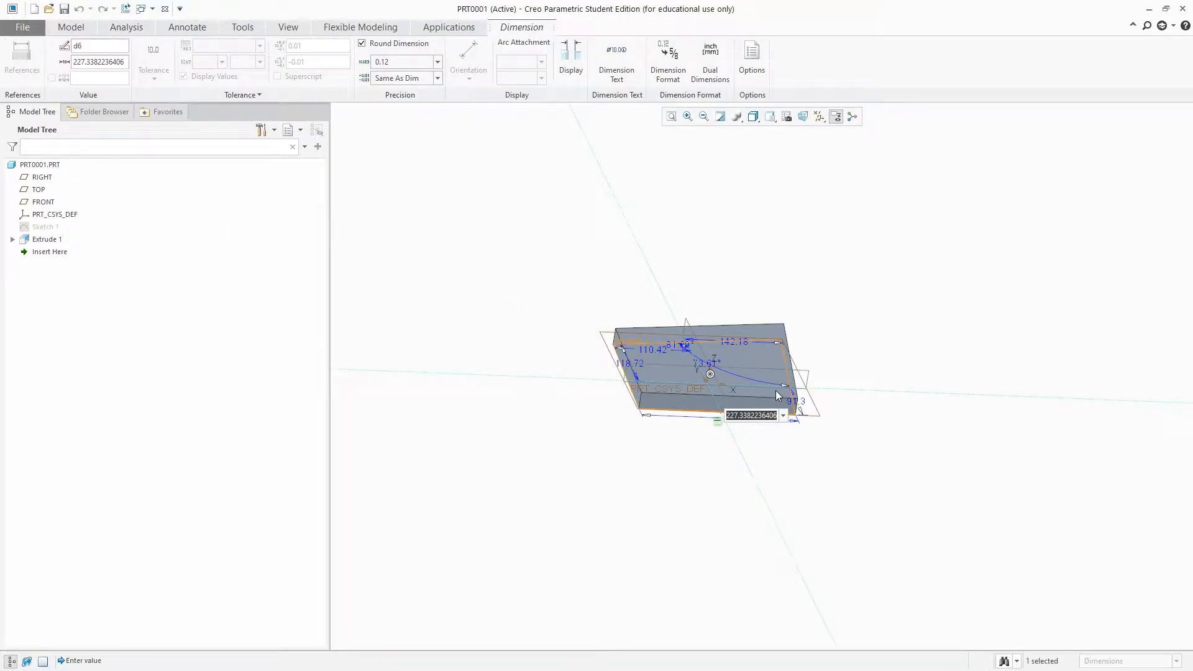
text(200)
key(Return)
middle_drag(627, 402, 599, 418)
click(23, 49)
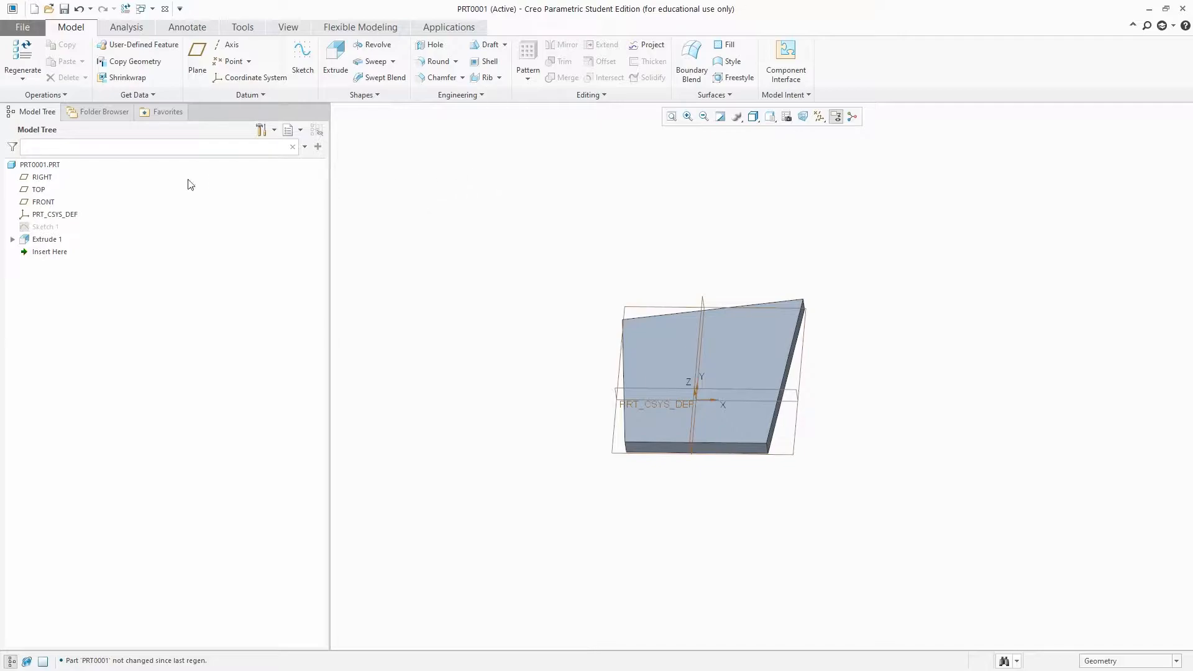
Redefine Extrude 1 so its section is unlinked from Sketch 1 and becomes an internal section.
click(13, 239)
click(54, 240)
click(76, 163)
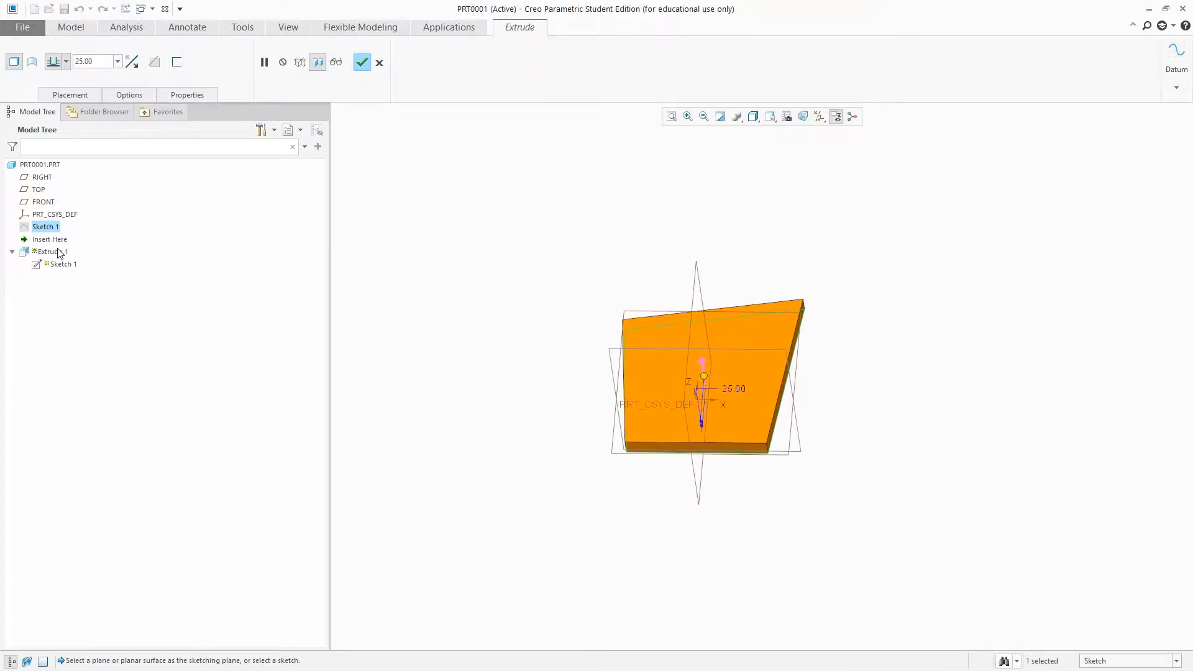
click(54, 95)
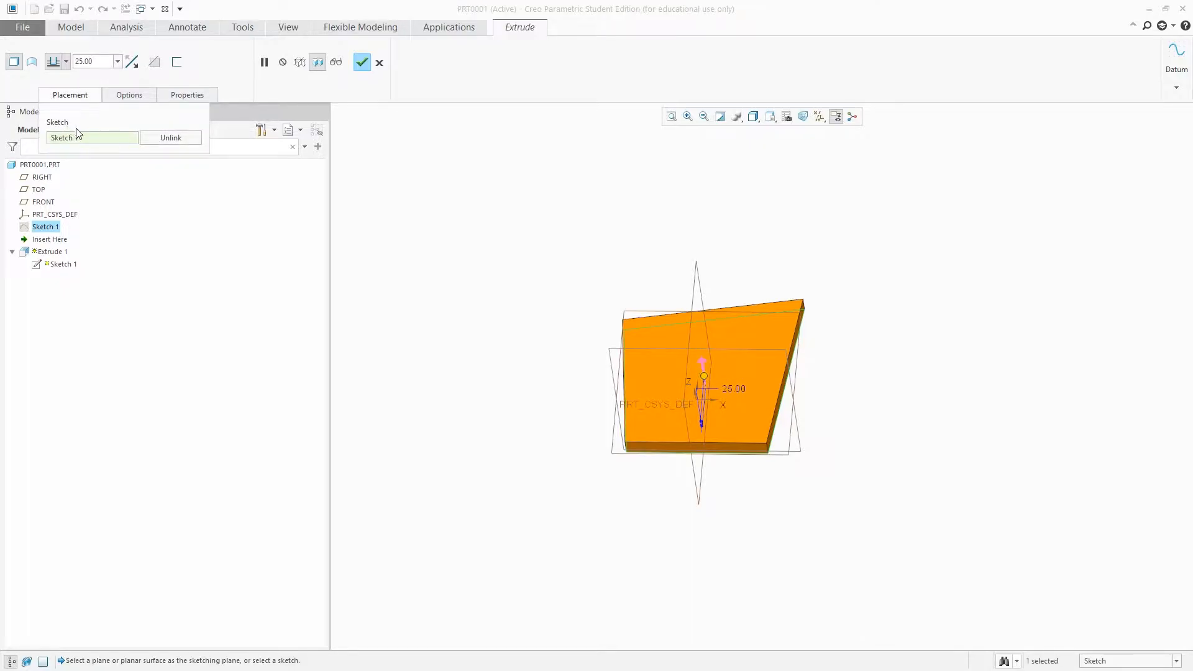
click(187, 142)
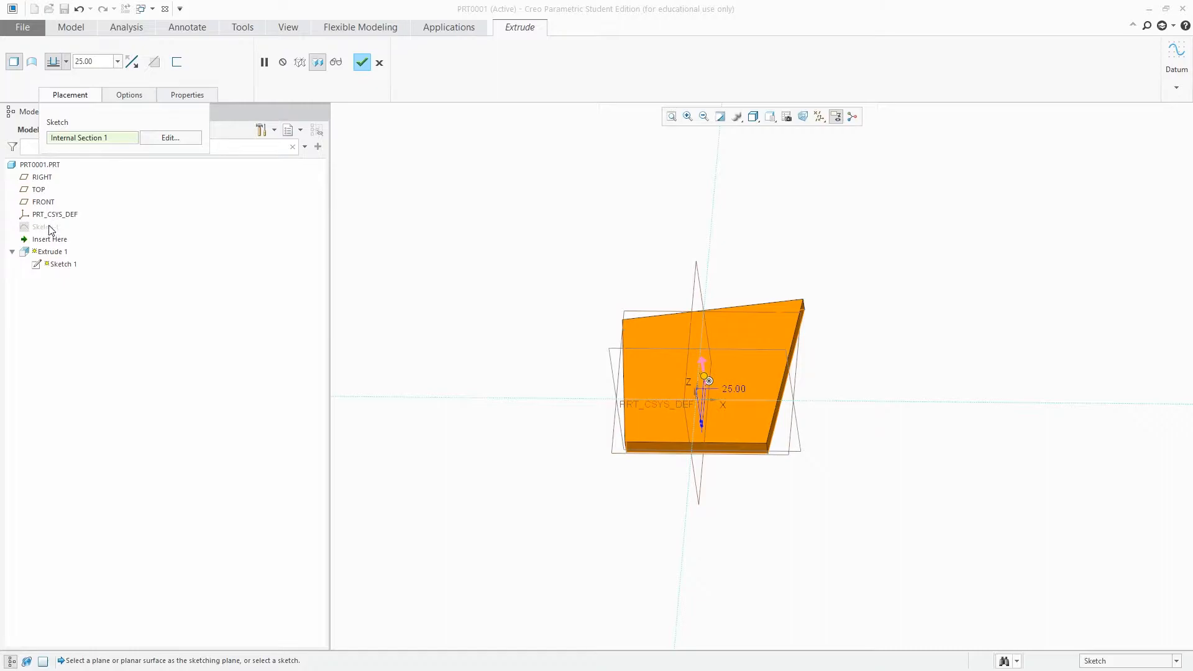
click(362, 62)
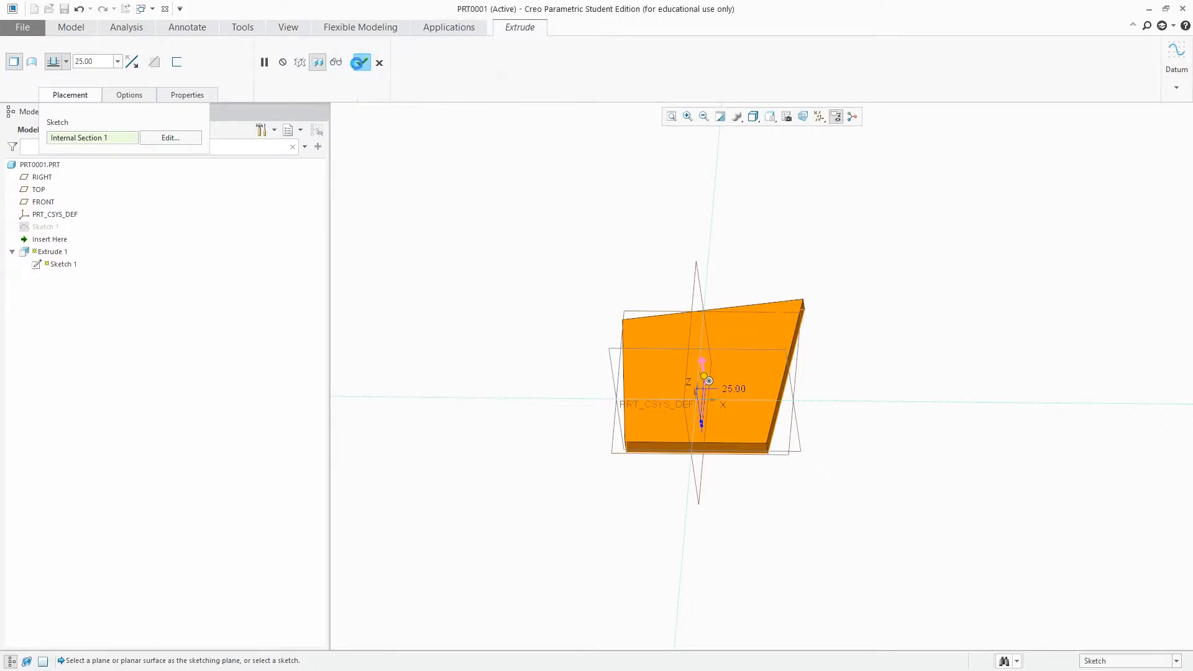
Edit the definition of Sketch 1 and set its bottom edge length to 220 mm.
click(45, 227)
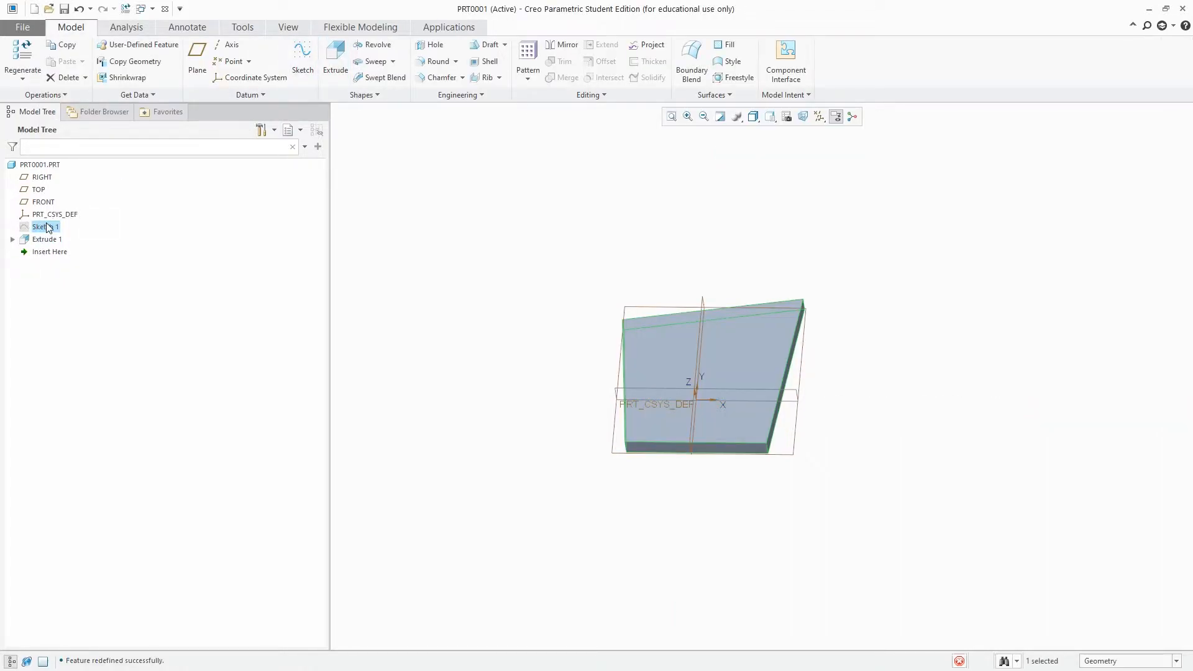
click(61, 149)
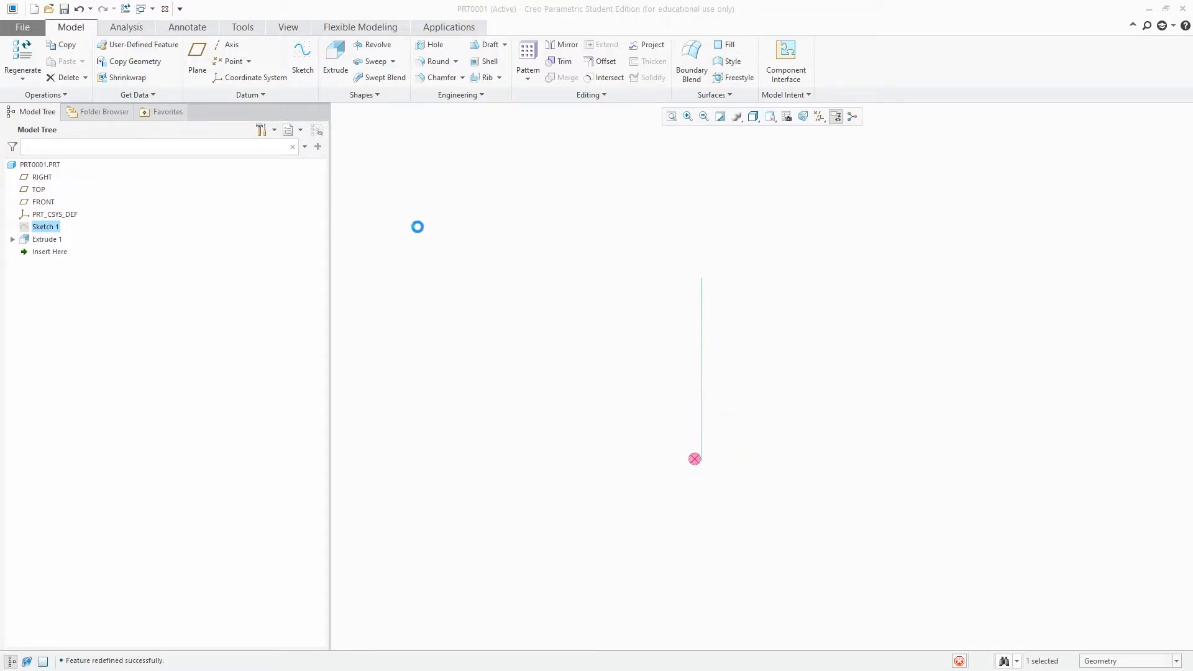
double_click(786, 478)
text(220)
key(Return)
click(1068, 53)
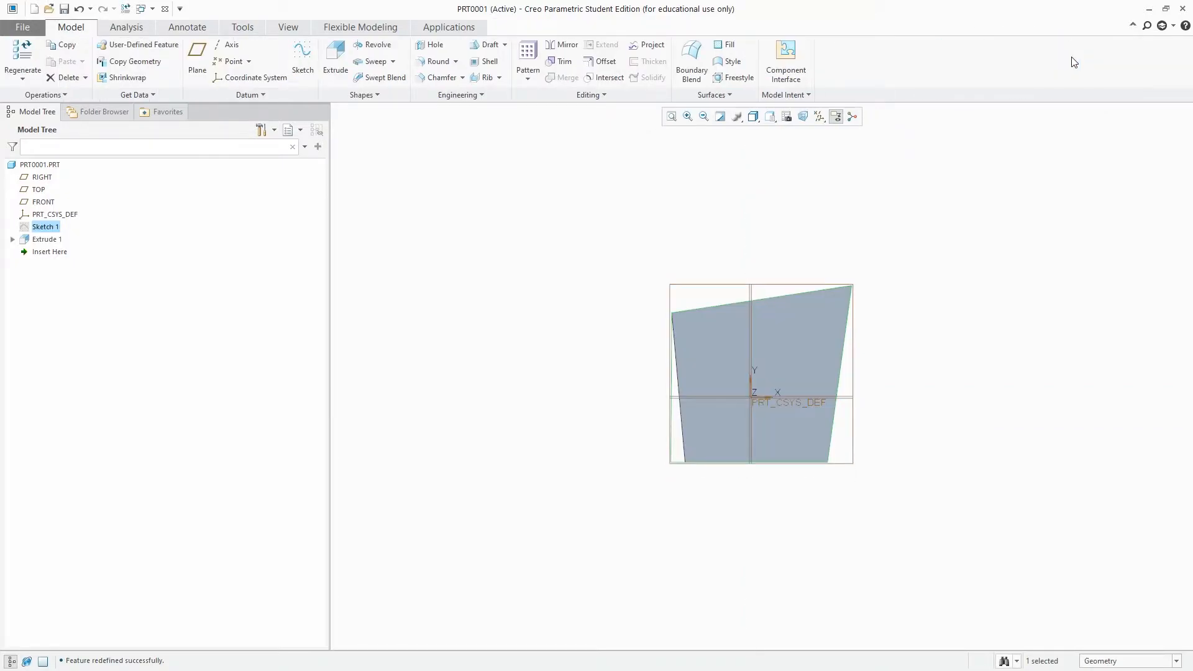
click(591, 226)
Unhide Sketch 1 to compare it with the extruded block, and regenerate the part.
click(48, 229)
click(66, 187)
click(651, 423)
scroll(687, 440, down, 3)
scroll(621, 429, up, 4)
middle_drag(627, 449, 632, 407)
scroll(639, 425, down, 1)
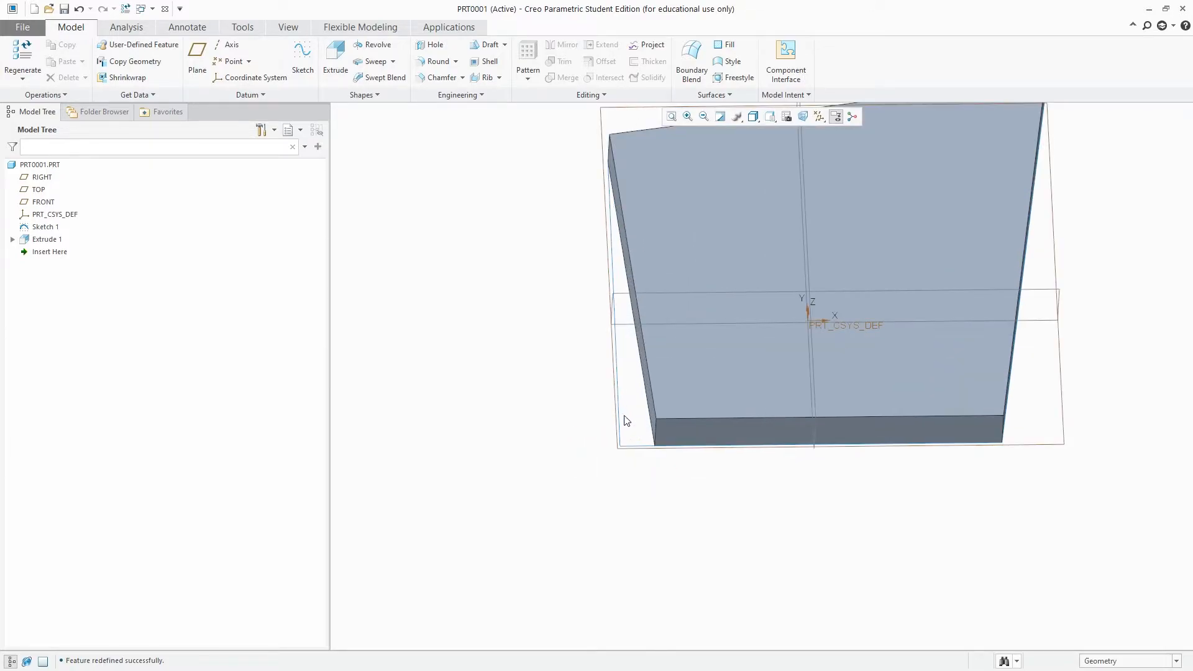
key(ctrl+d)
middle_drag(607, 444, 607, 447)
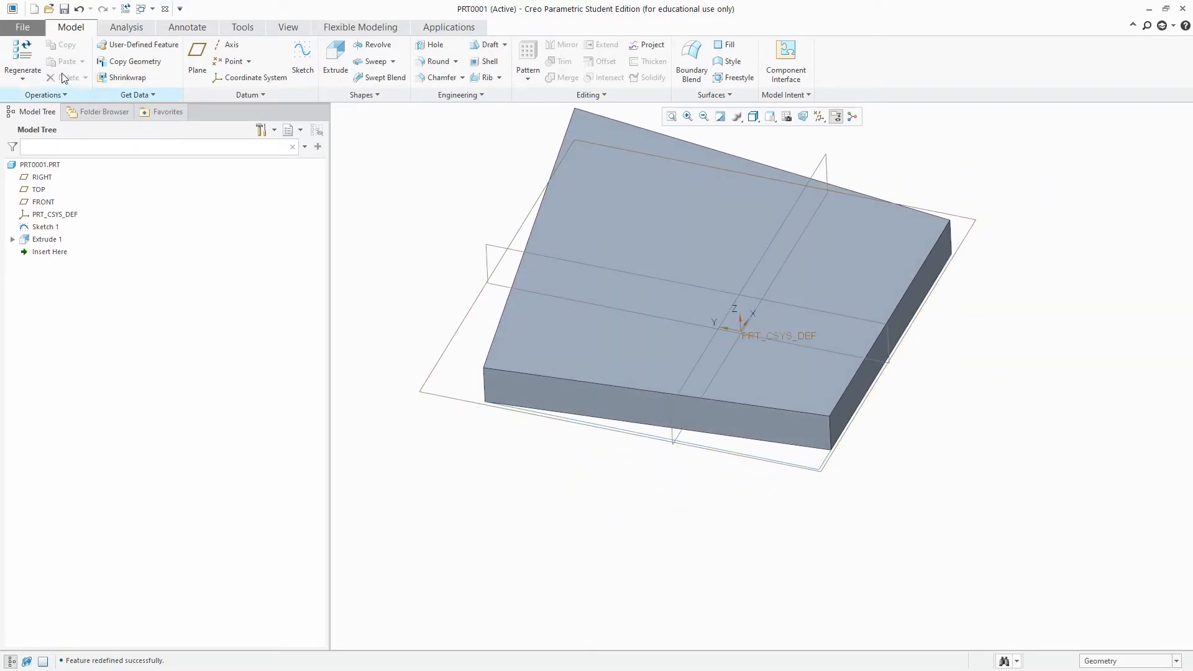
click(25, 53)
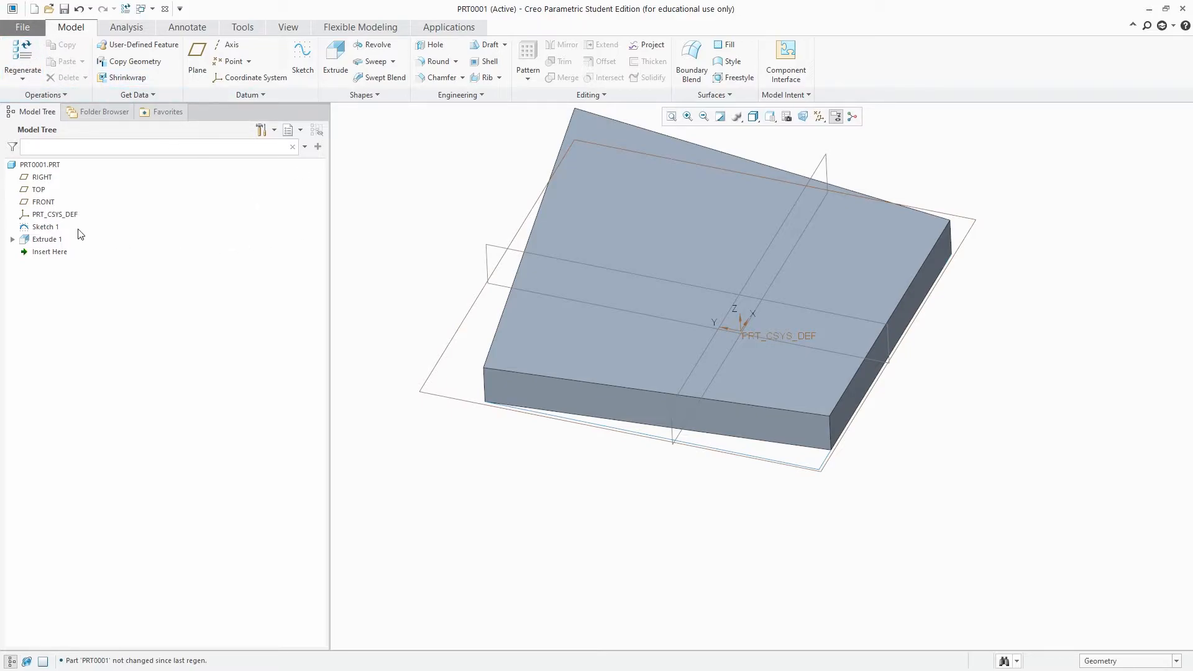
Inspect the internal Section 1 under Extrude 1 by showing its dimensions on the model, and regenerate the part.
click(13, 239)
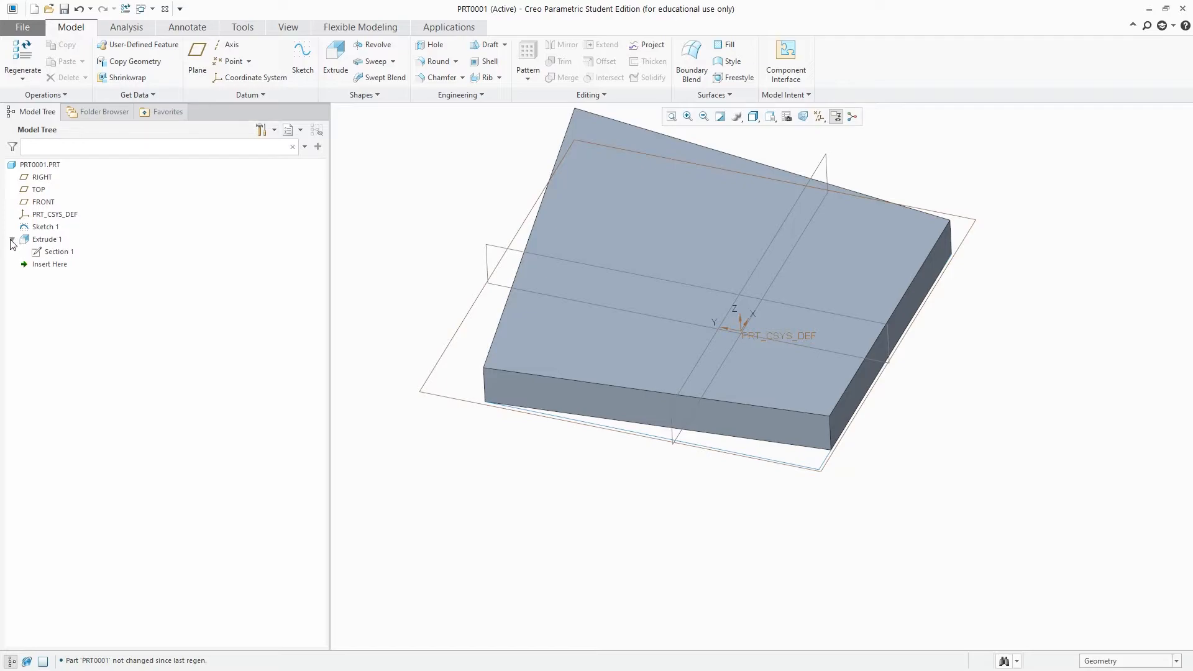
click(48, 253)
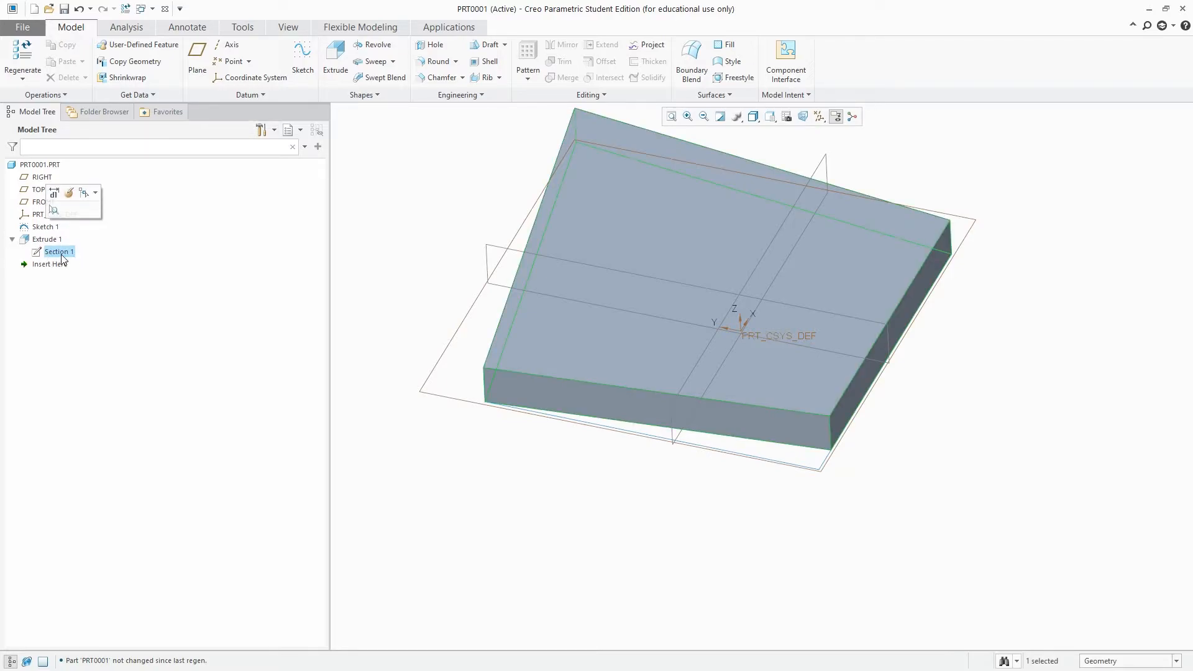
click(42, 240)
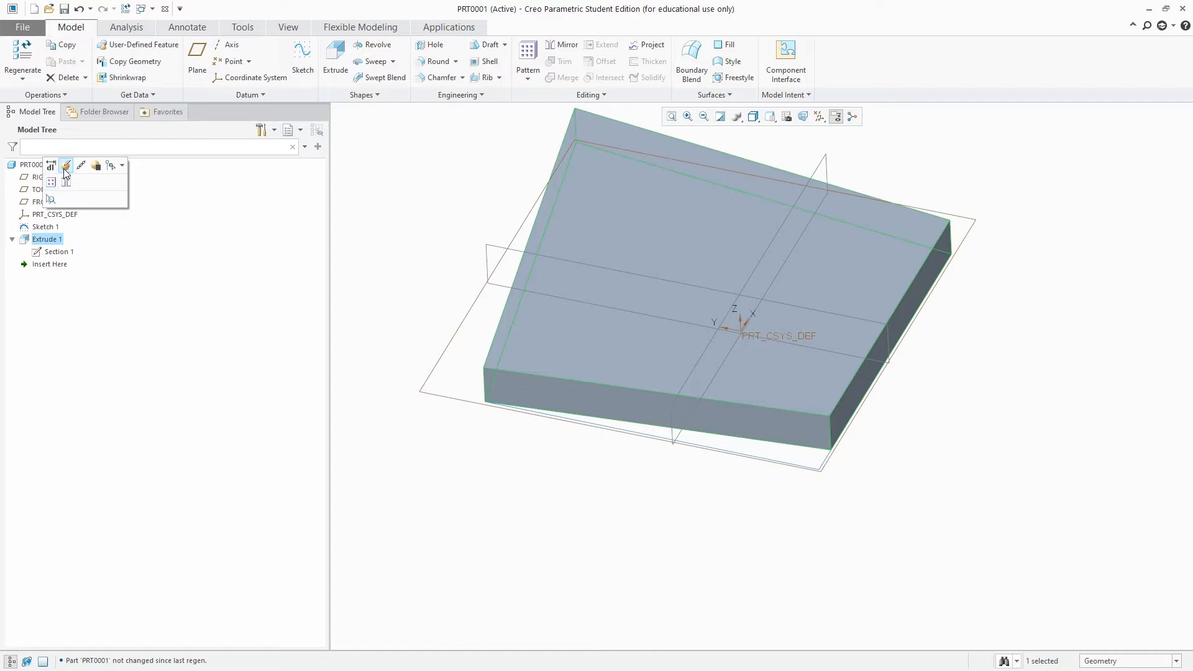
click(63, 254)
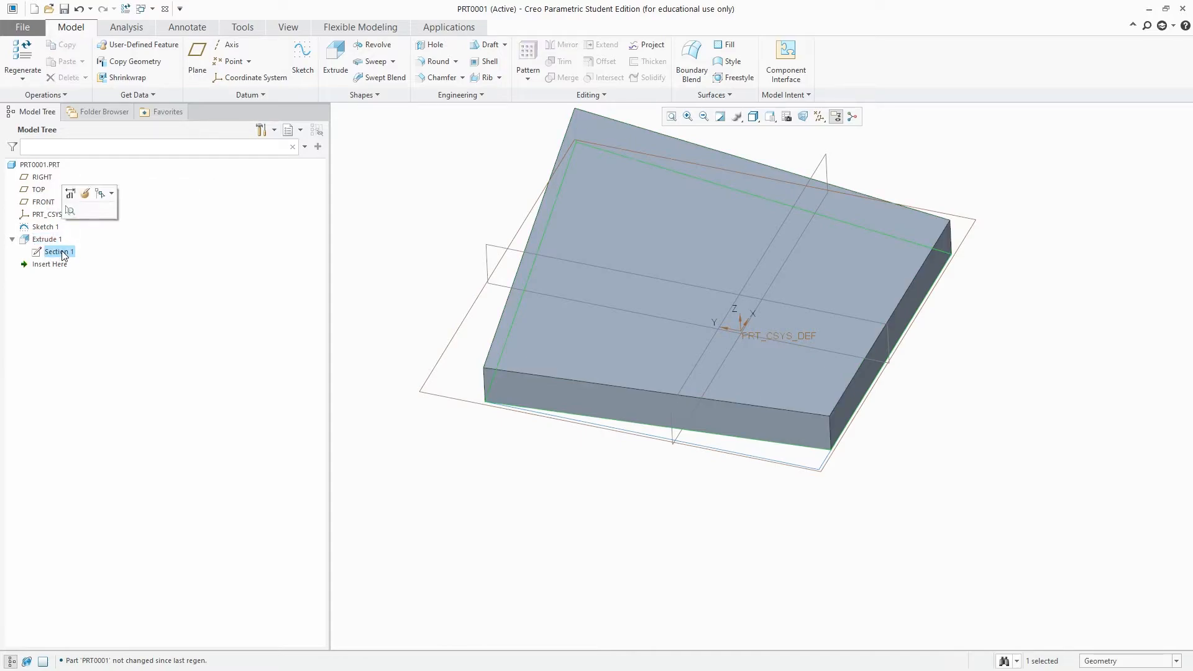
click(77, 197)
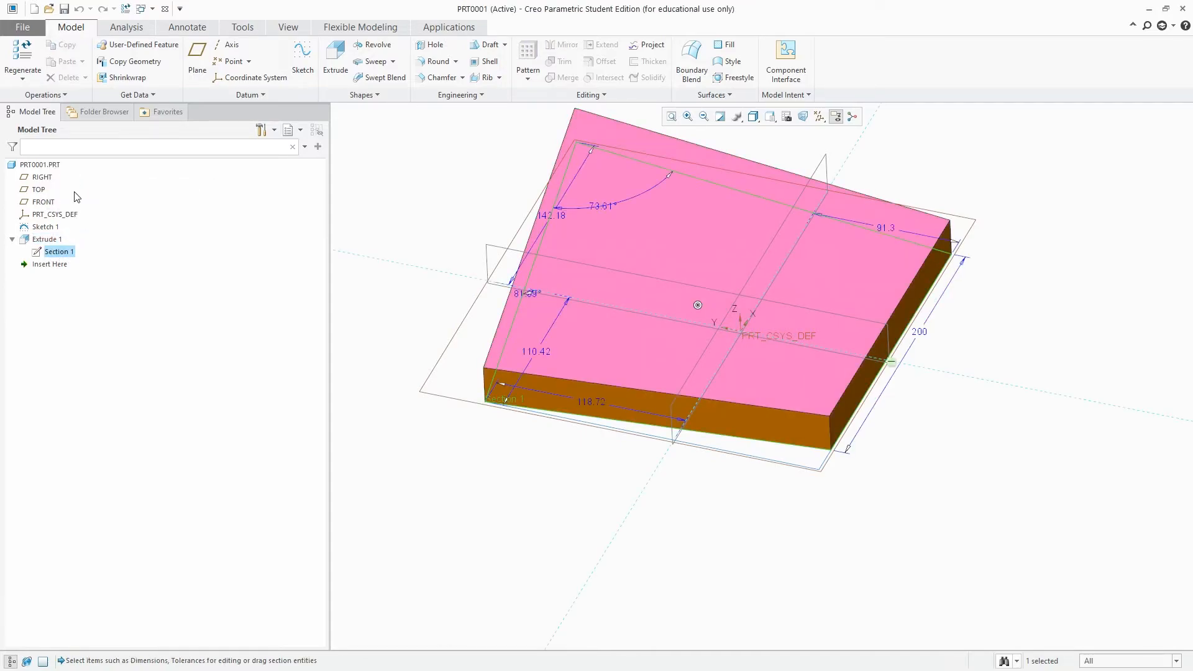
click(22, 55)
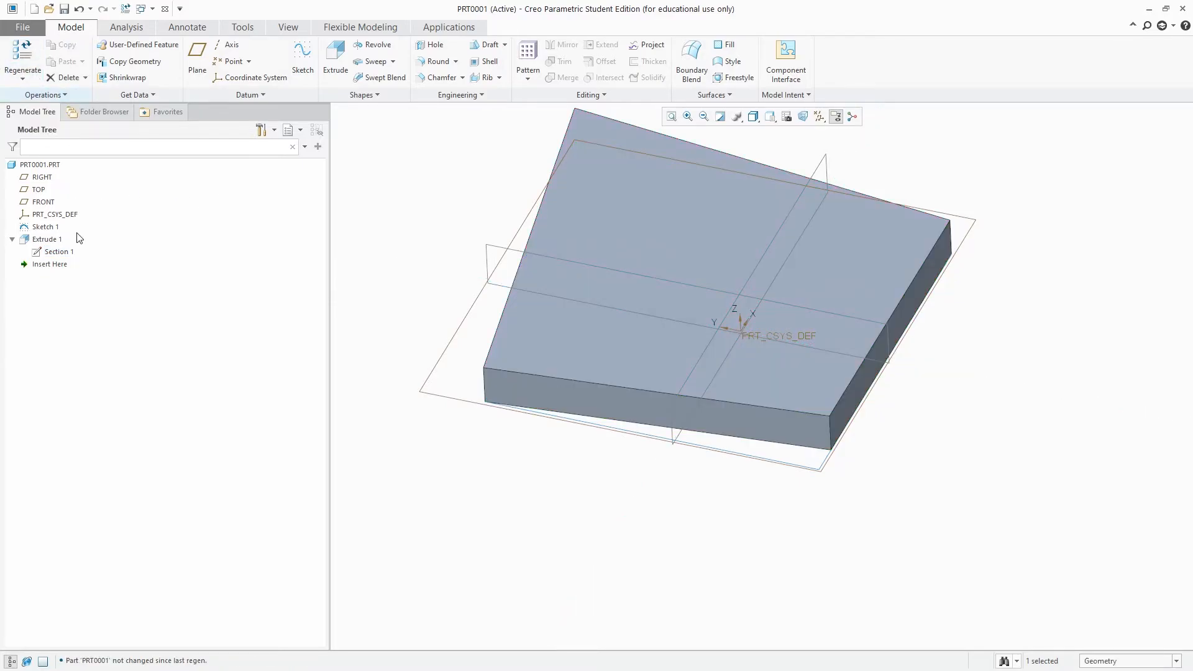
Edit the internal section of Extrude 1, set its bottom edge length to 180 mm, and compare the redefined block with Sketch 1.
click(48, 241)
click(74, 167)
scroll(465, 274, up, 3)
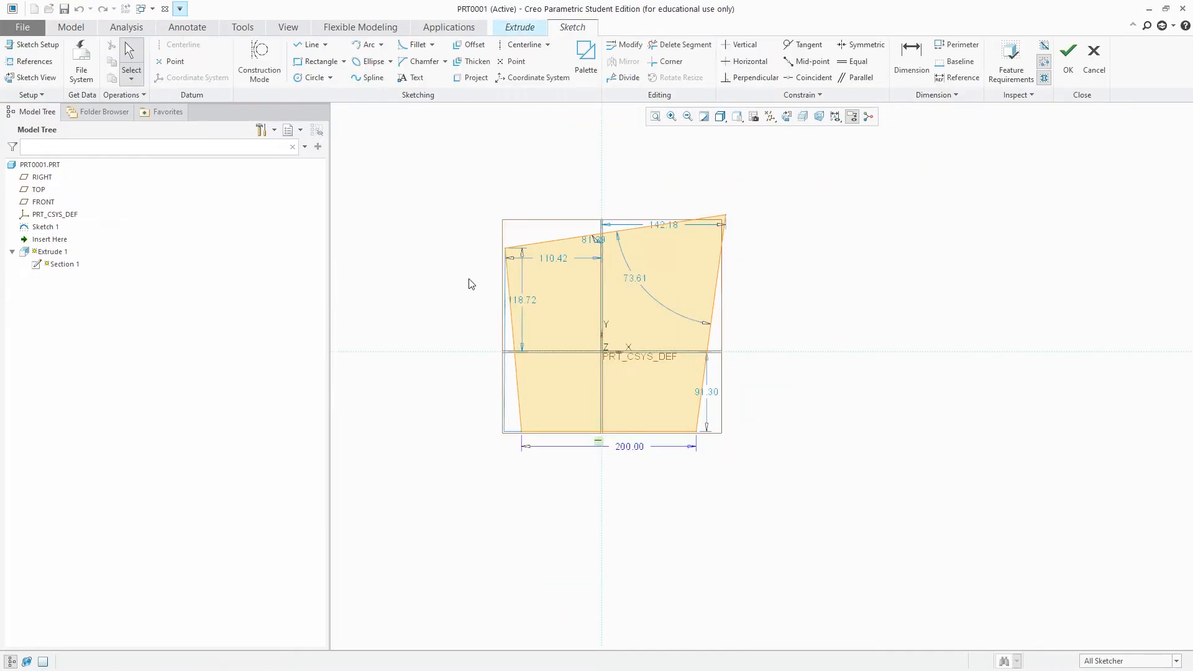
scroll(543, 362, down, 1)
double_click(655, 457)
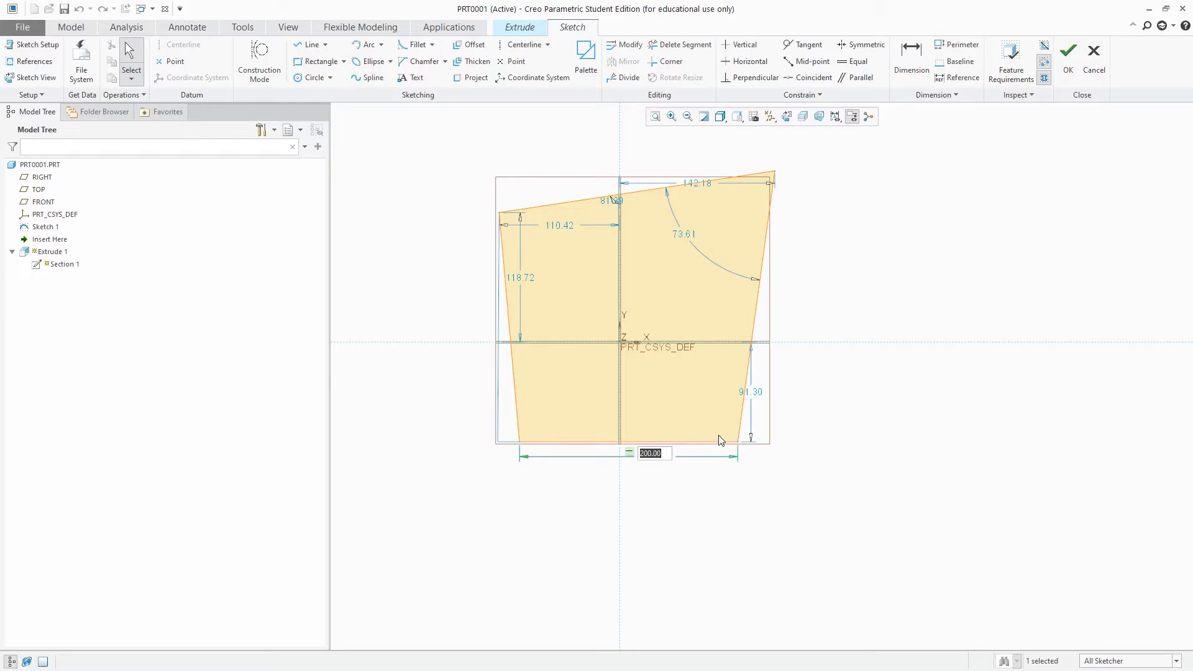
text(180)
key(Return)
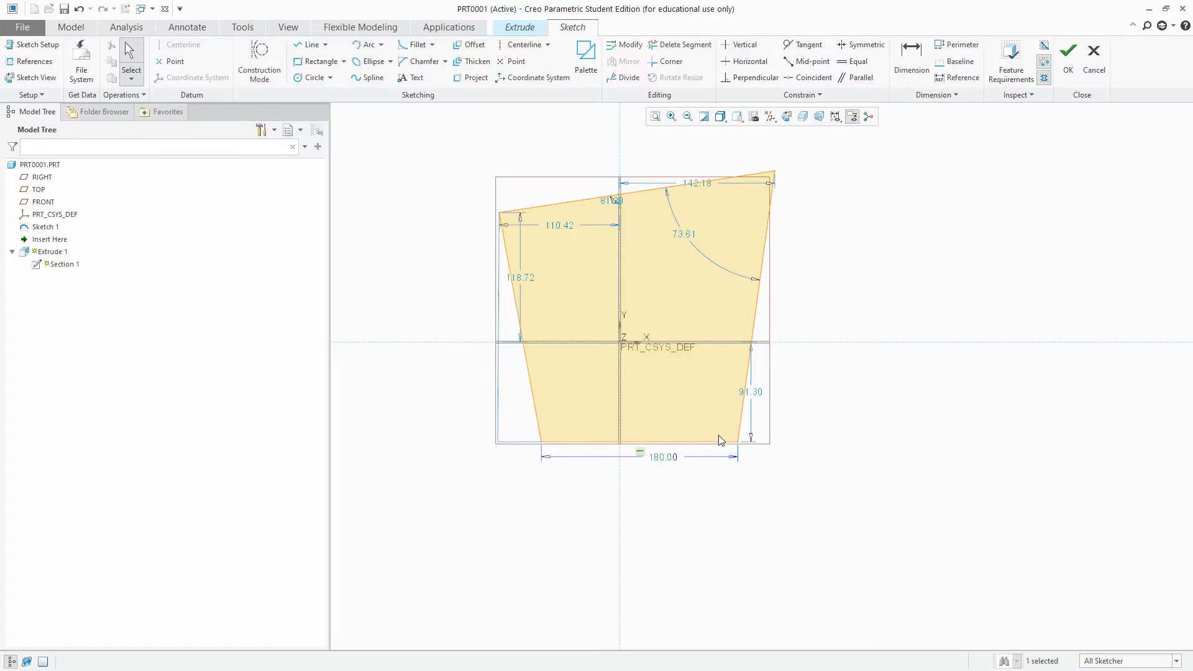
click(1068, 60)
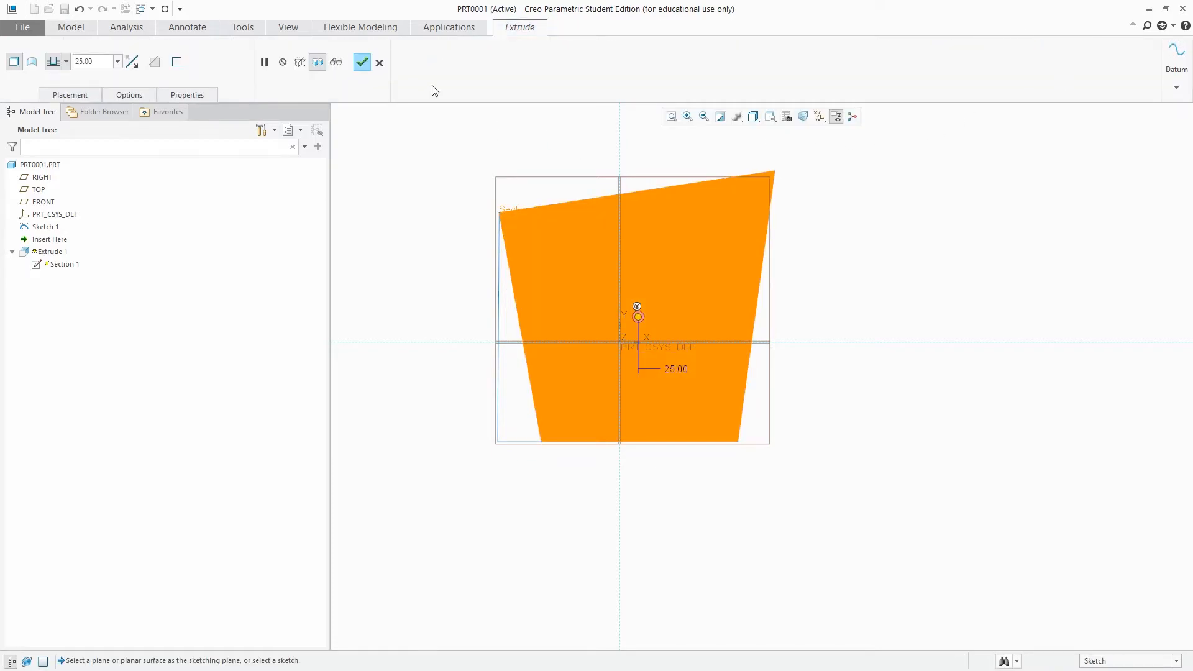
click(362, 61)
key(ctrl+d)
mouse_move(501, 139)
middle_down()
mouse_move(496, 175)
mouse_move(590, 421)
mouse_move(588, 458)
mouse_move(572, 466)
middle_up()
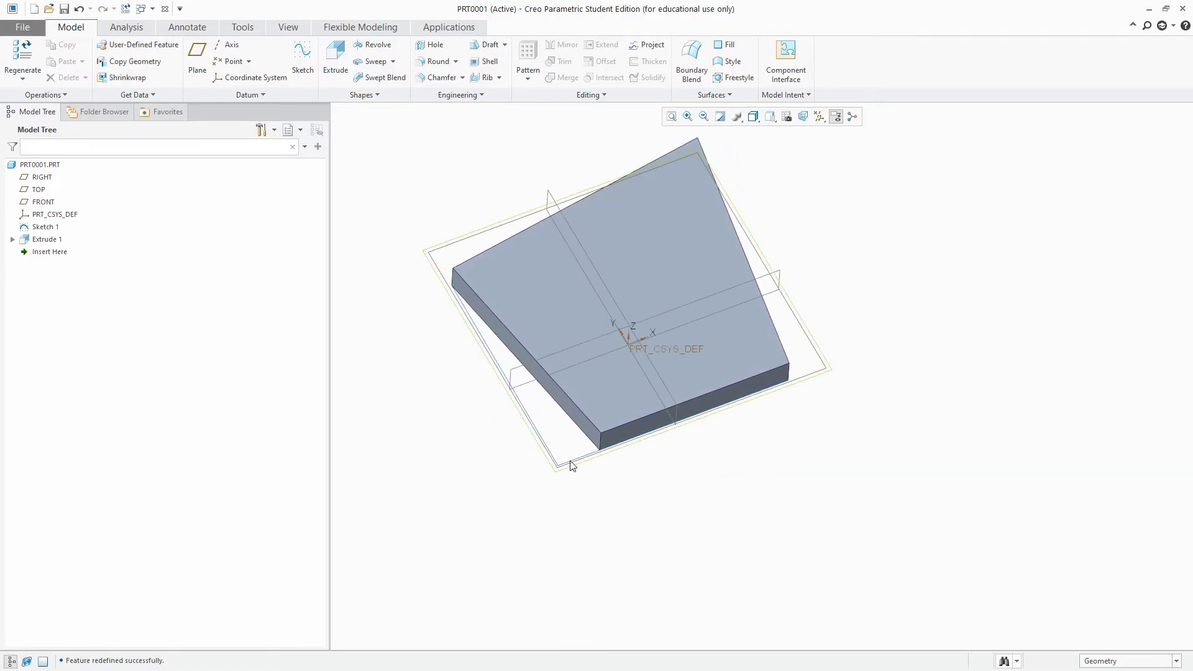
scroll(573, 466, up, 3)
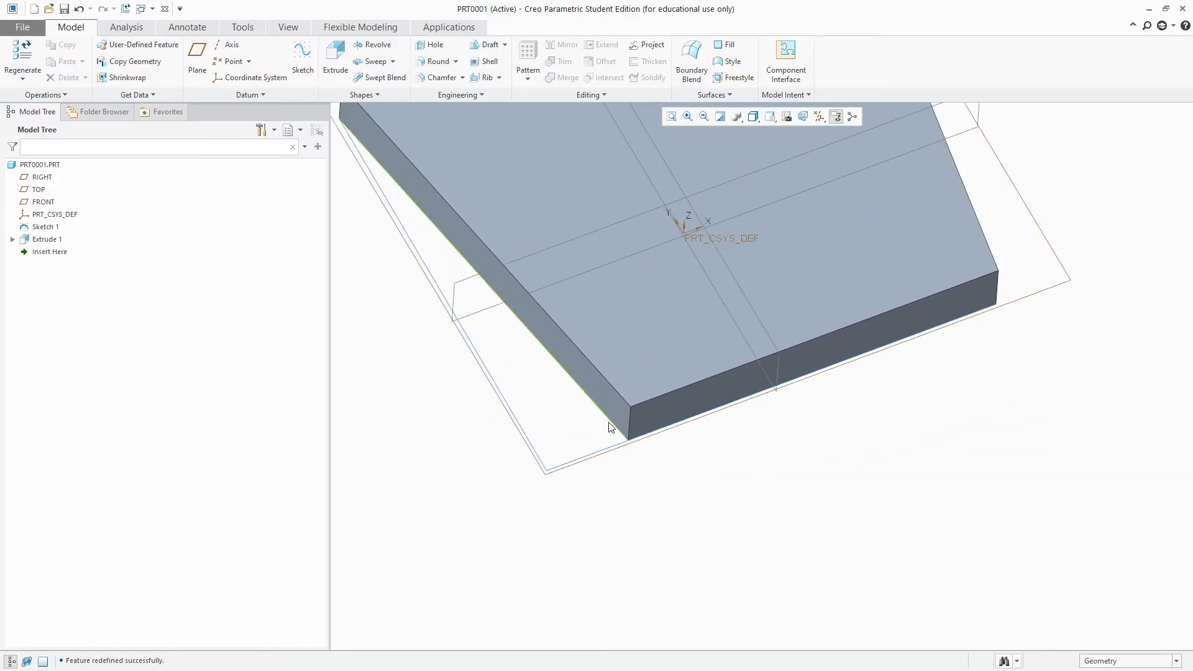
Delete the unlinked Sketch 1 from the part while keeping Extrude 1.
right_click(43, 227)
click(68, 299)
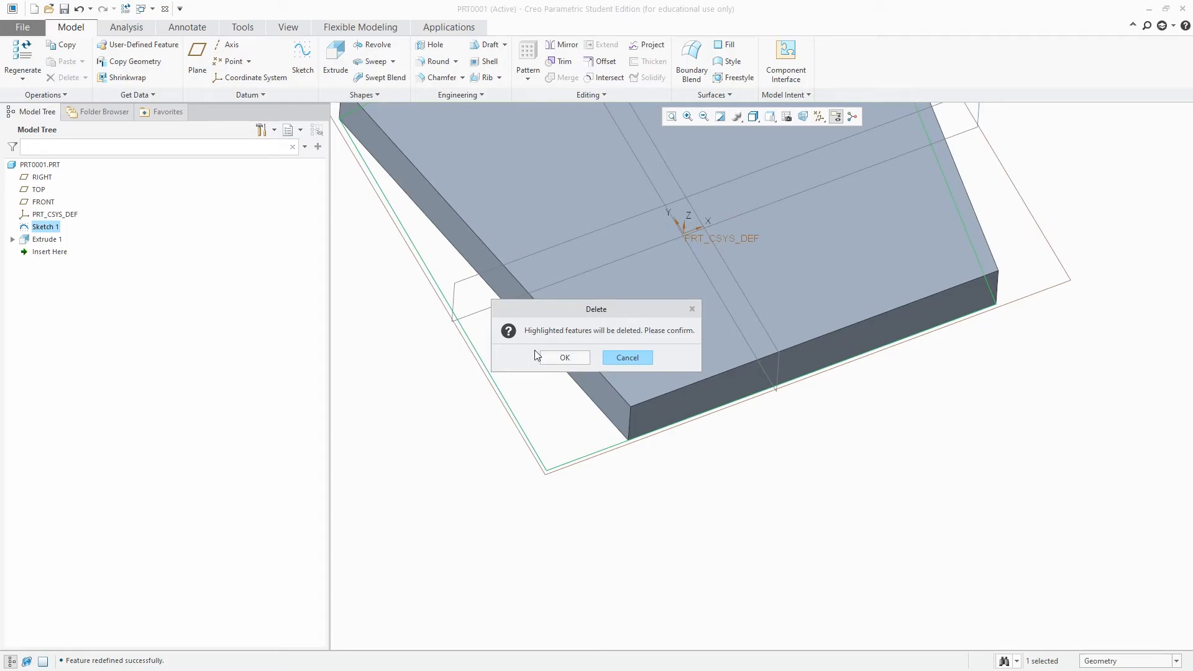
click(556, 356)
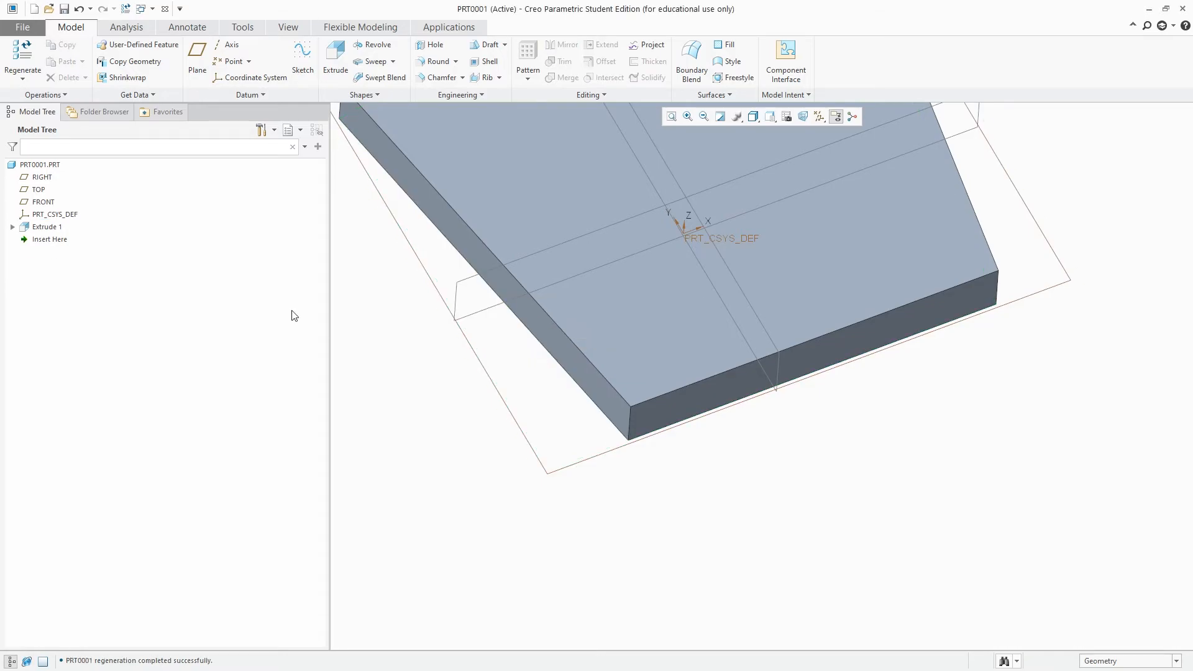
Delete Extrude 1 from the part, keeping only the default datum planes and coordinate system.
right_click(46, 227)
click(76, 293)
click(525, 339)
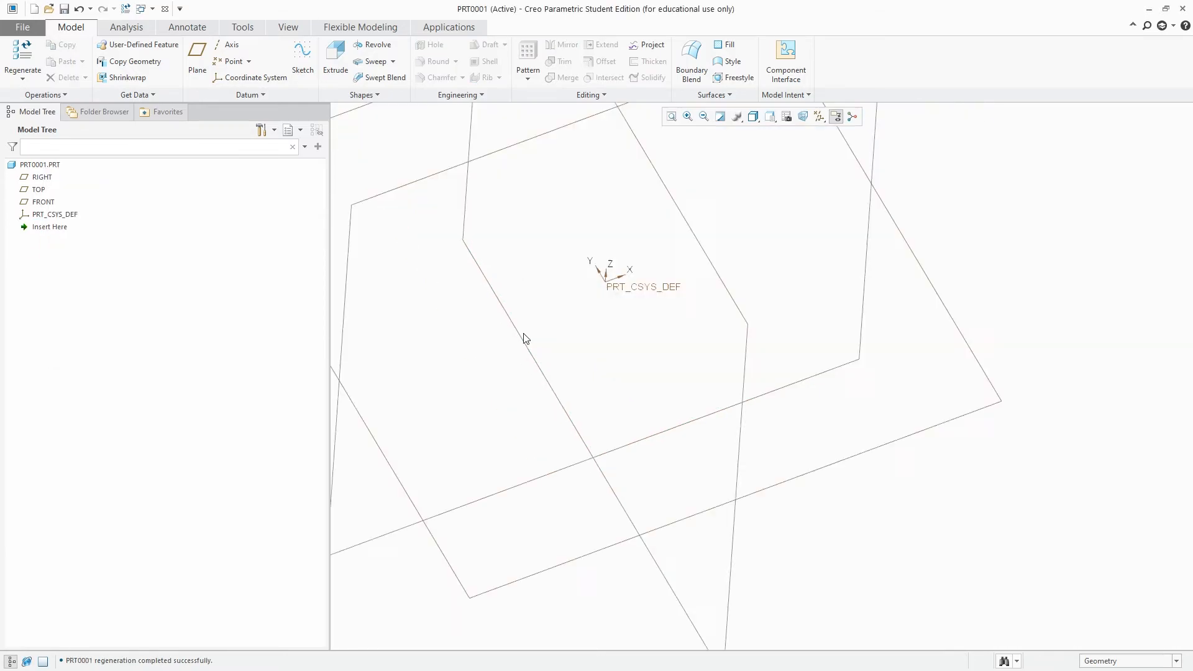
scroll(525, 338, up, 2)
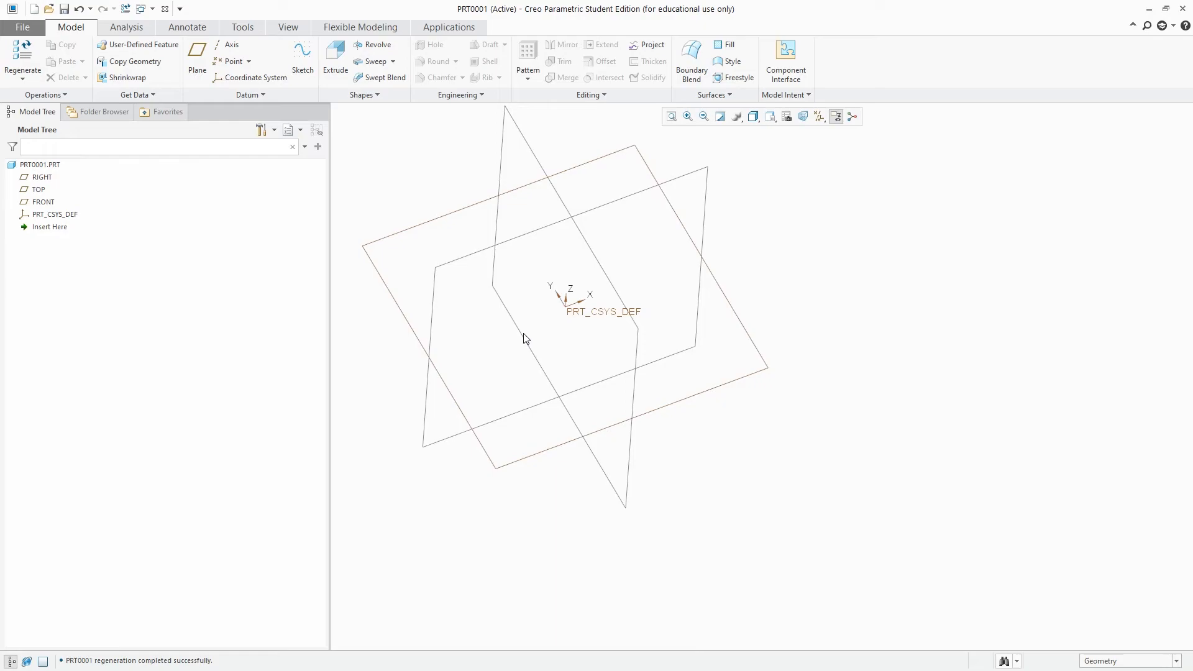